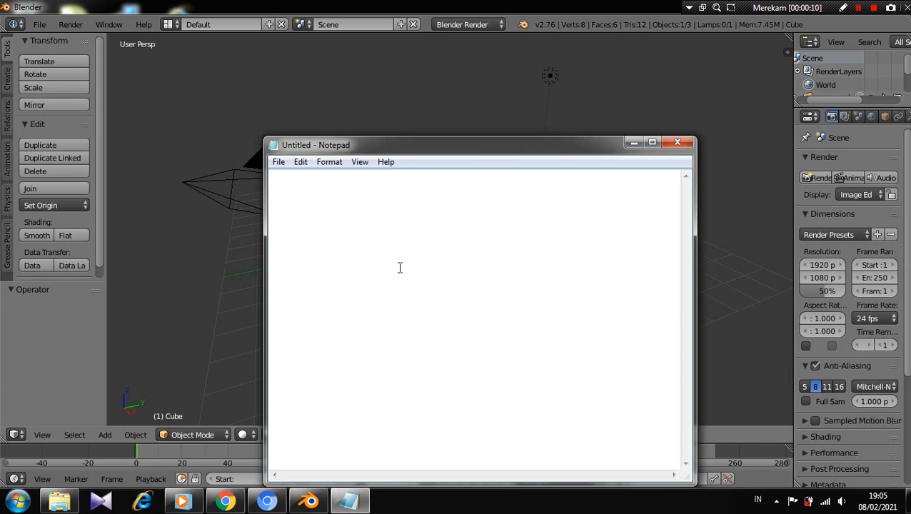
Place a narrower Notepad window beside the cube and write "oke kawan kawan hari ini aku akan membuat modeling sederhana...."
drag(695, 237, 592, 241)
drag(507, 143, 798, 73)
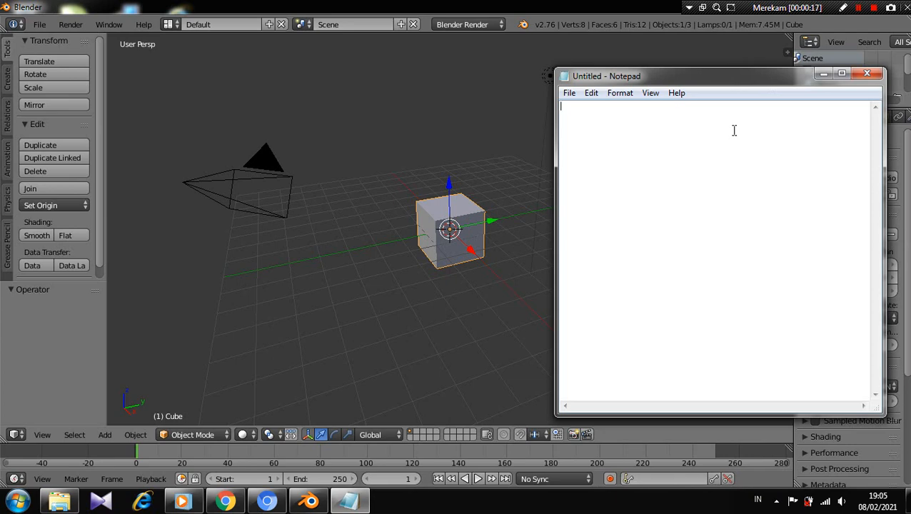
text(oke kawan kawan)
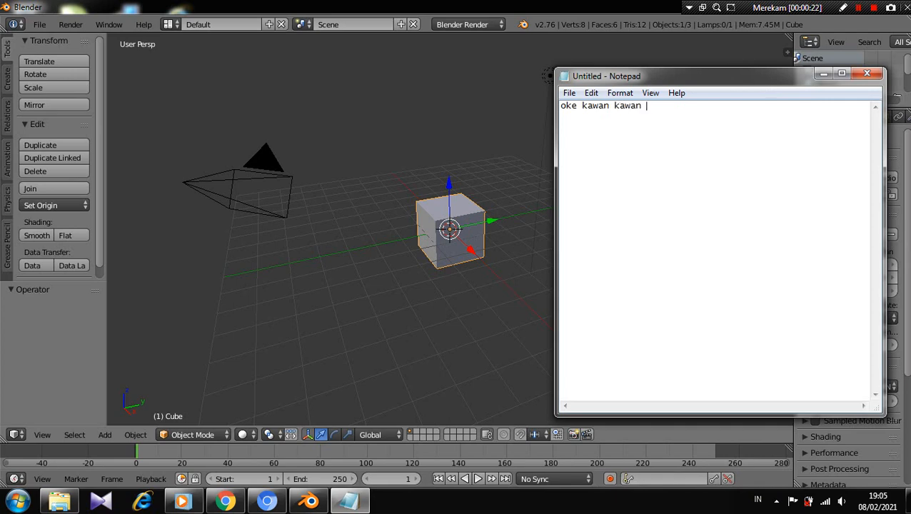
text( hari ini aku akan)
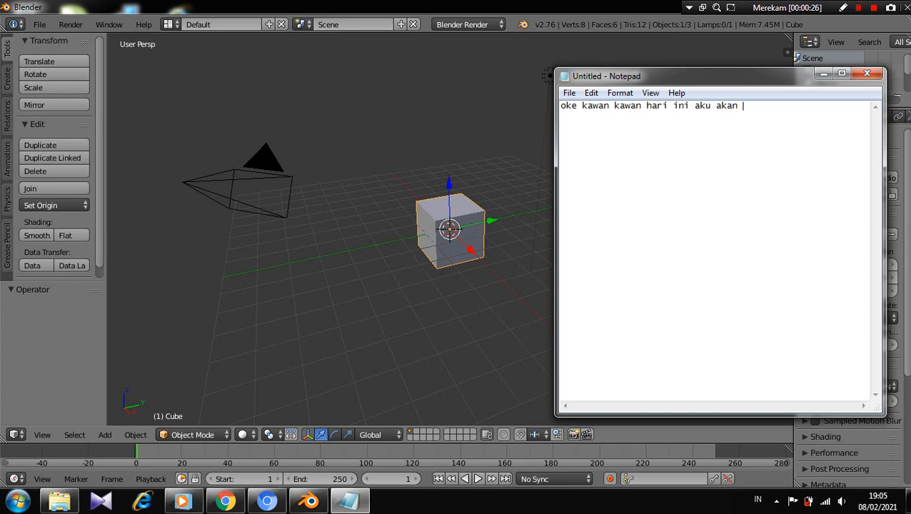
text( membuat modeling )
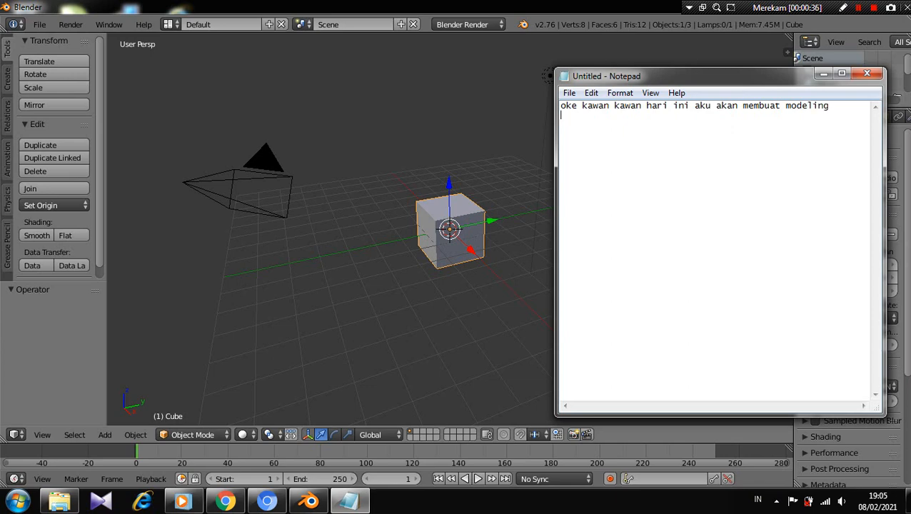
text(sederham)
key(BackSpace)
text(na....)
Replace the Notepad text with "modeling hari ini kita buat gelas...."
key(ctrl+a)
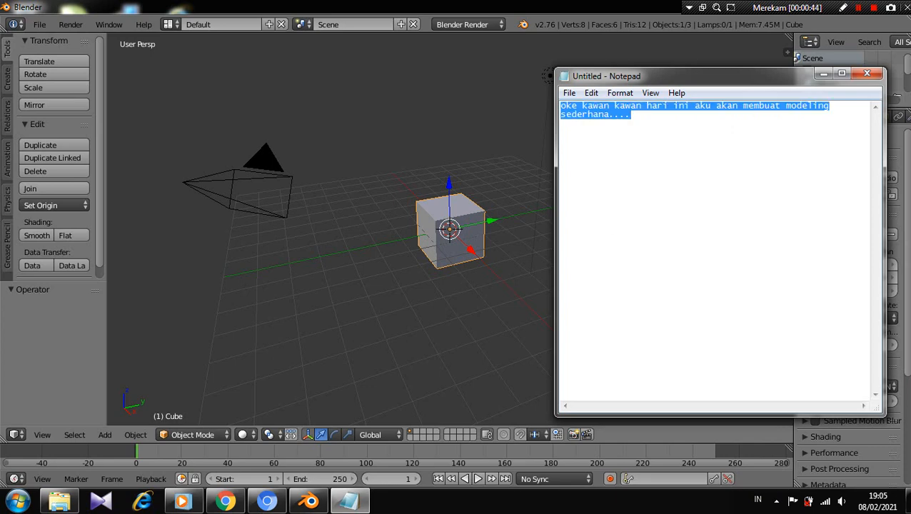
key(BackSpace)
text(mo)
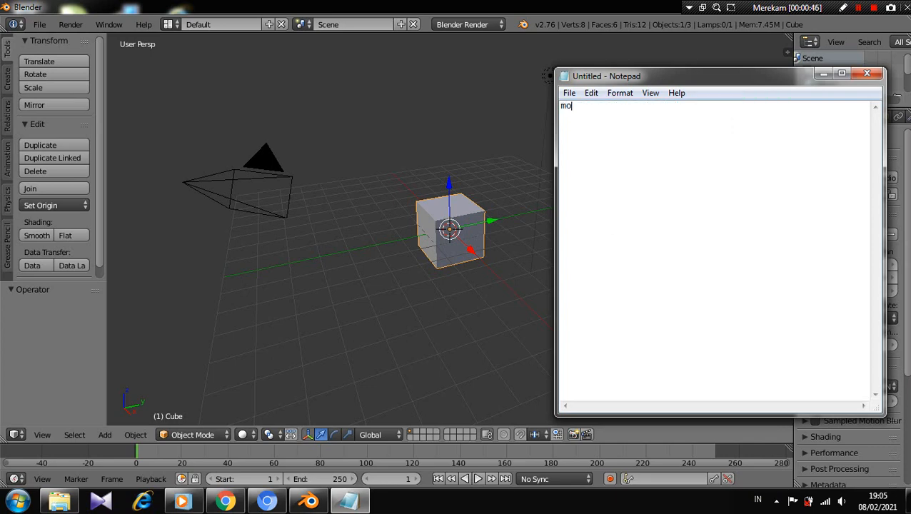
text(deling hari ini )
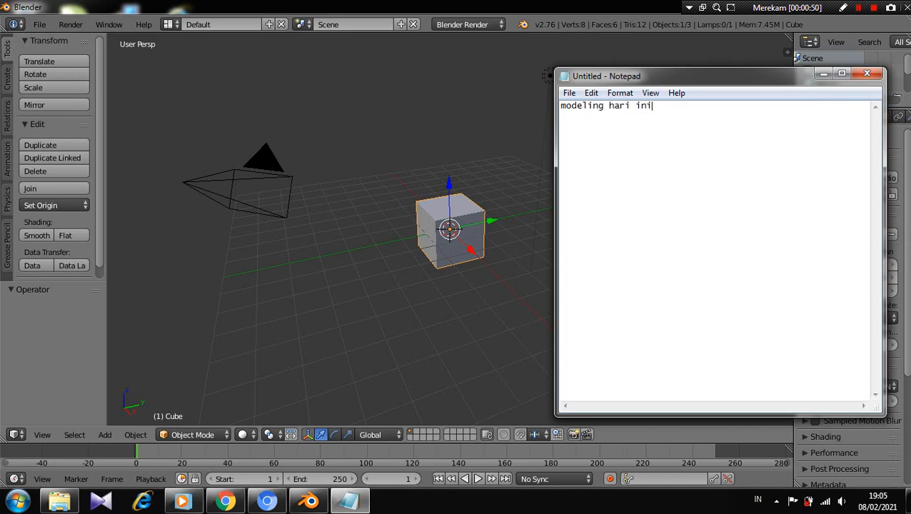
text(kita buat gelas)
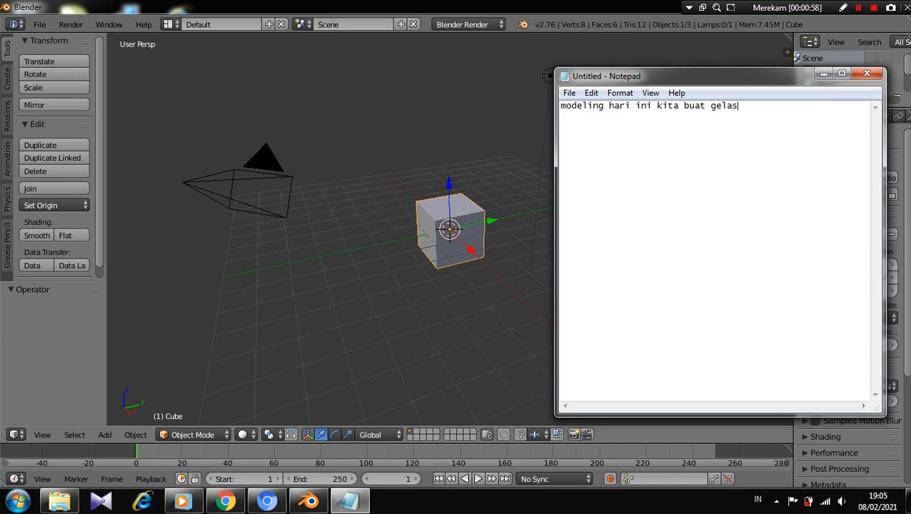
text(....)
Replace the Notepad text with "untuk software aku menggunakan Blender tapi versi lama.."
key(ctrl+a)
key(BackSpace)
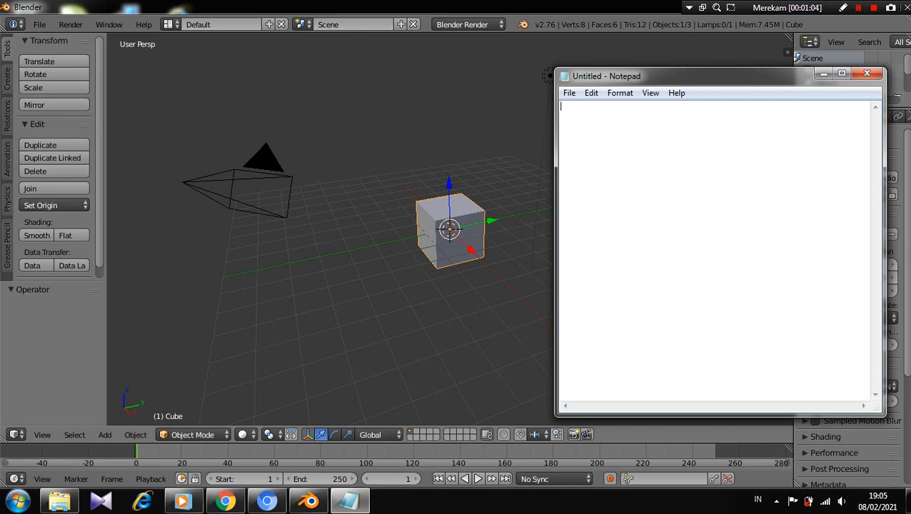
text(untuk software)
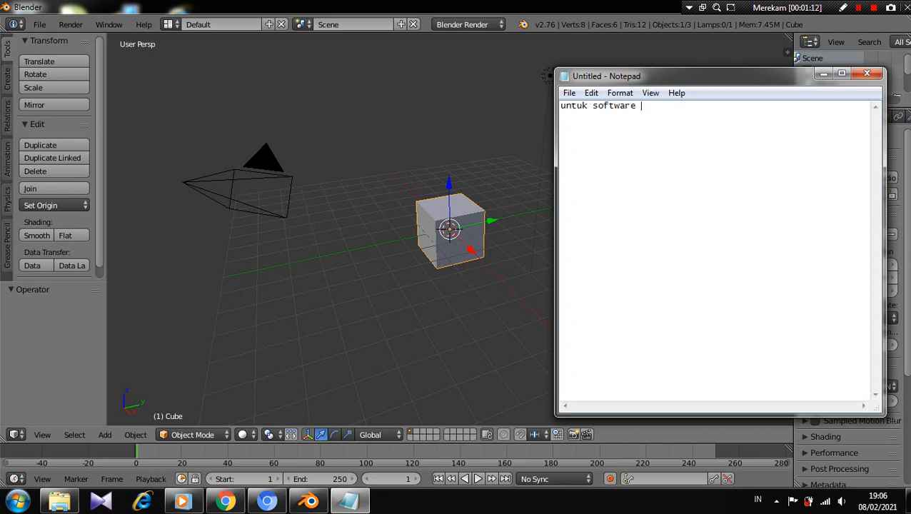
text( aku menggunakan )
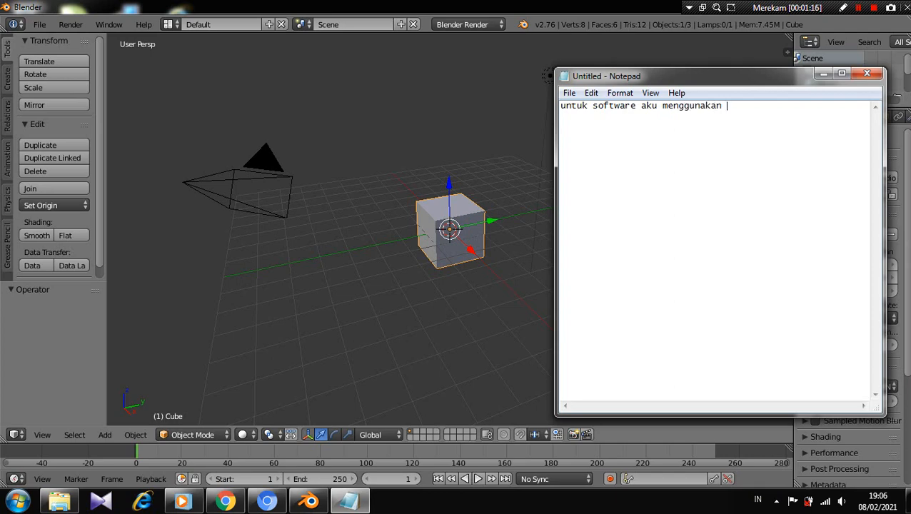
text(Blen)
text(er)
key(Left)
key(Left)
text(der tapi v)
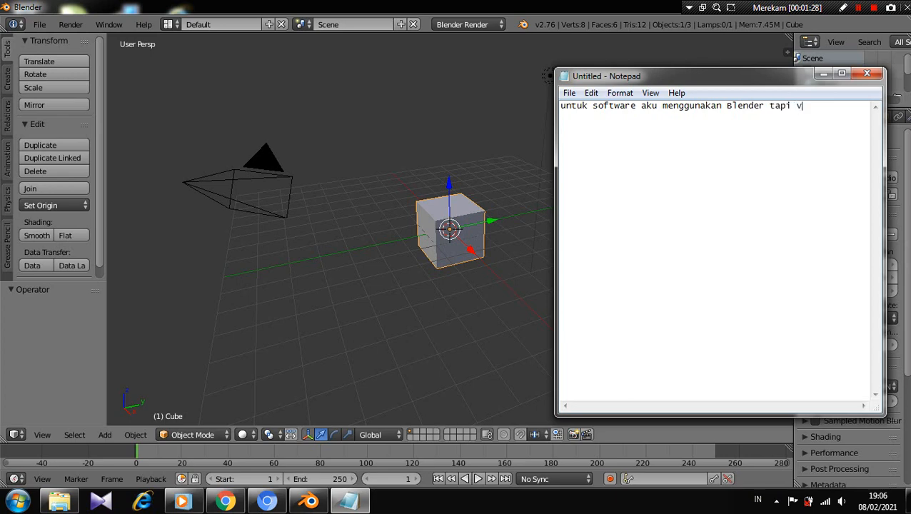
text(ersi lama..)
Replace the Notepad text with "untuk versi baru silahkan kalian download sendiri ya..."
key(ctrl+a)
key(BackSpace)
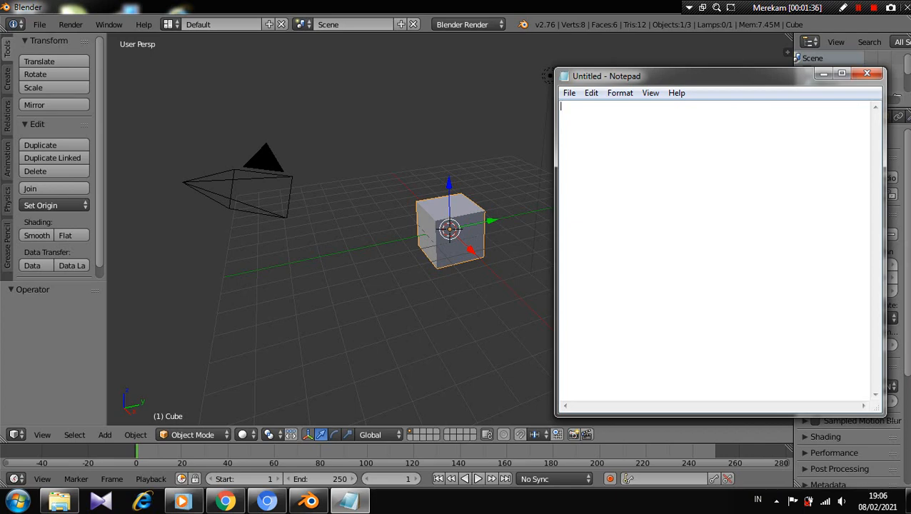
text(untuk versi baru)
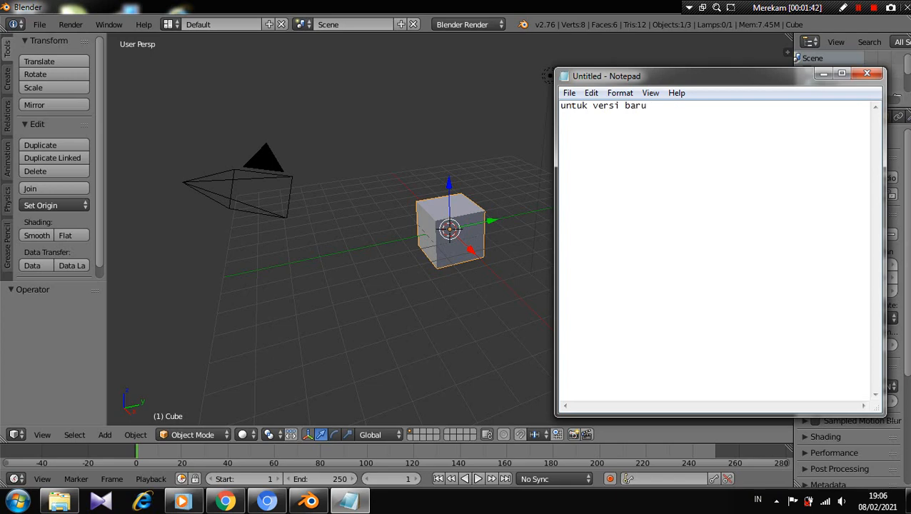
text( silahkan kalian down)
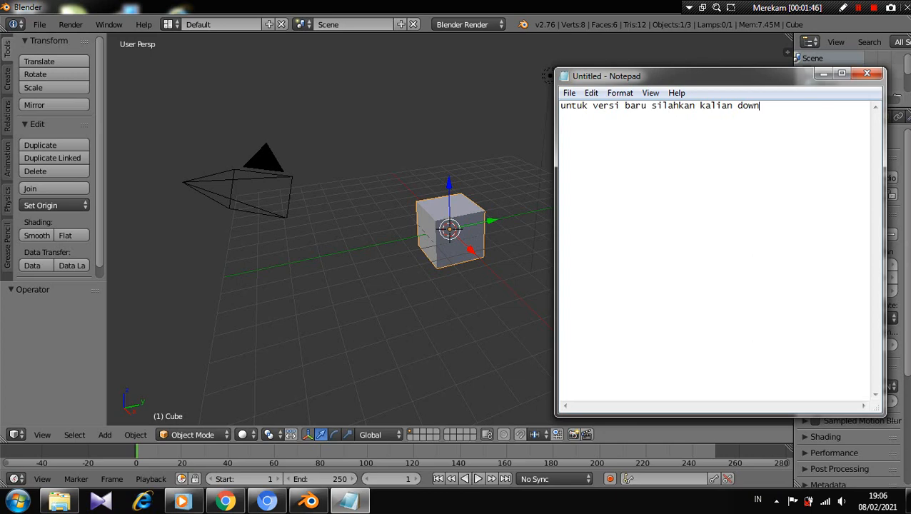
text(load sendiri ya...)
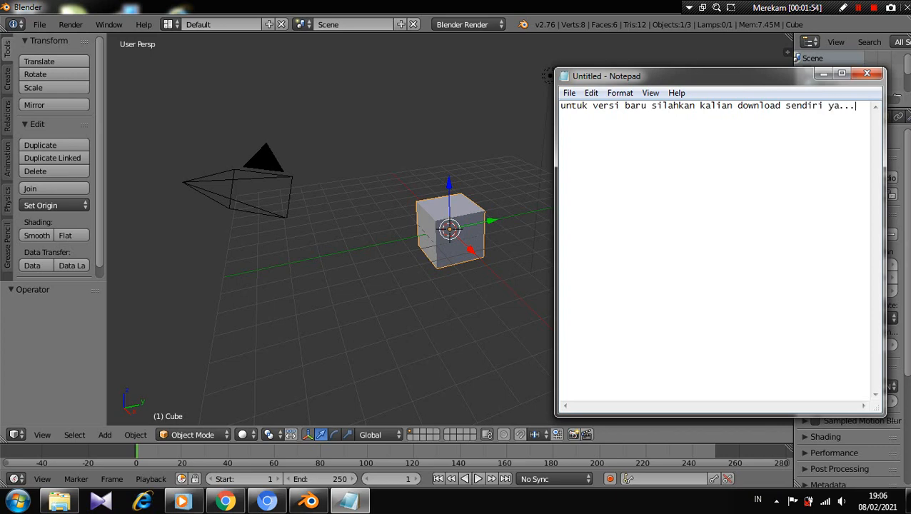
Replace the Notepad text with "karena aku sudah lama tak membuat desain jadi aku gunakan software versi lama....."
key(ctrl+a)
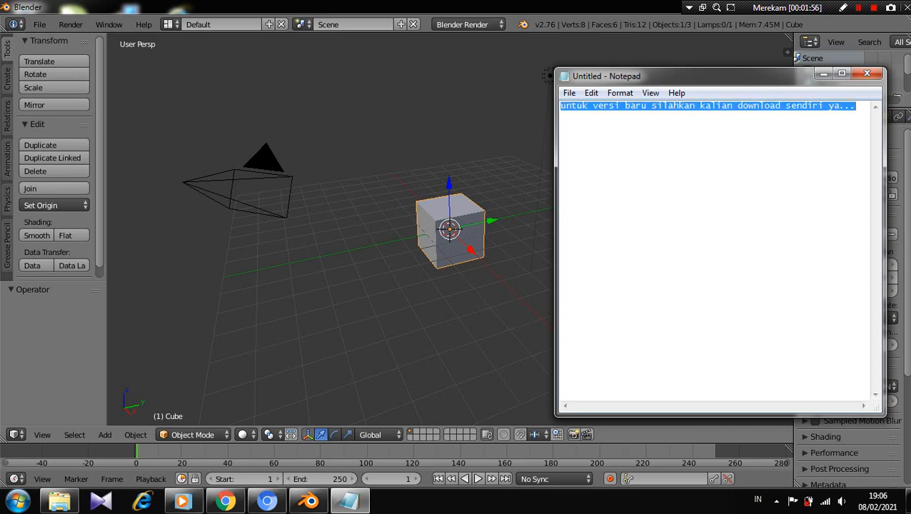
key(BackSpace)
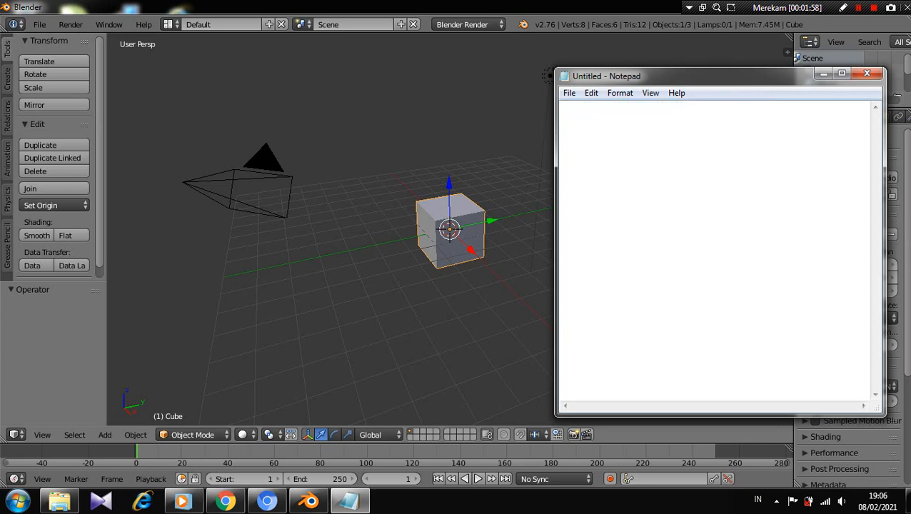
text(karena aku su)
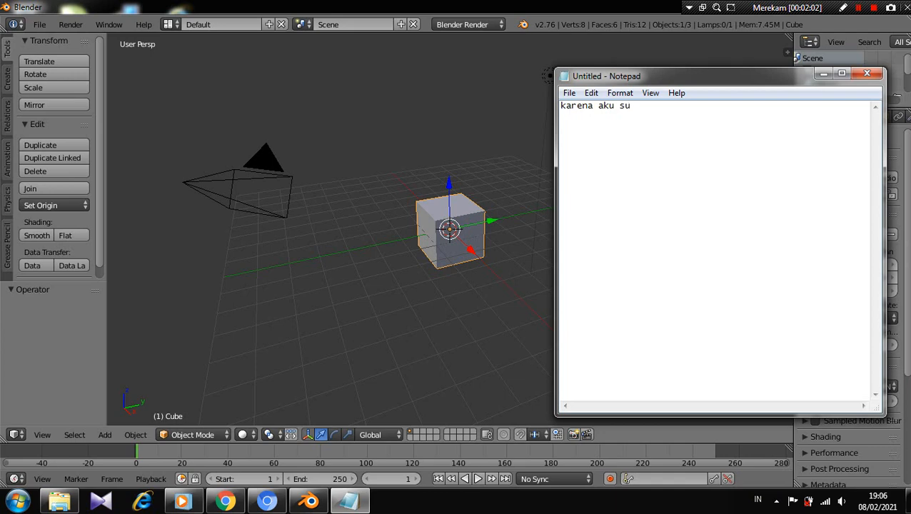
text(dah lama tak membuat)
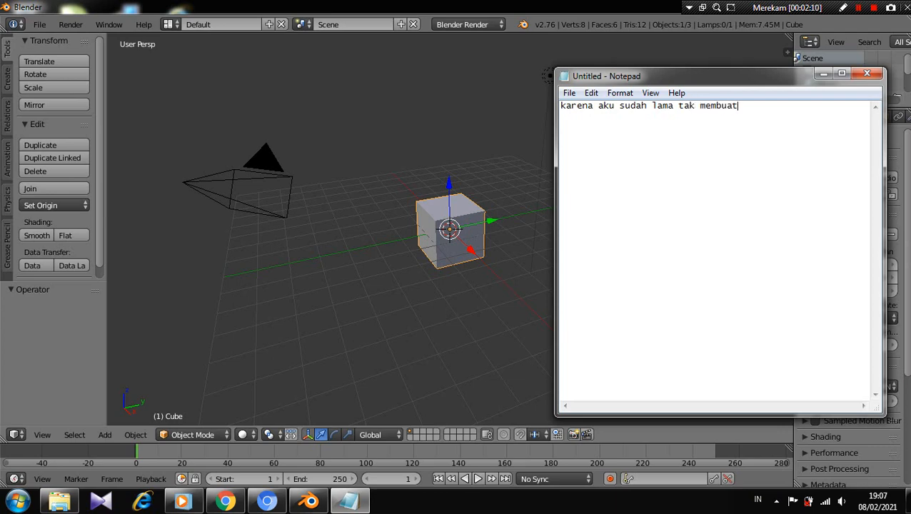
text( desain jadi aku gu)
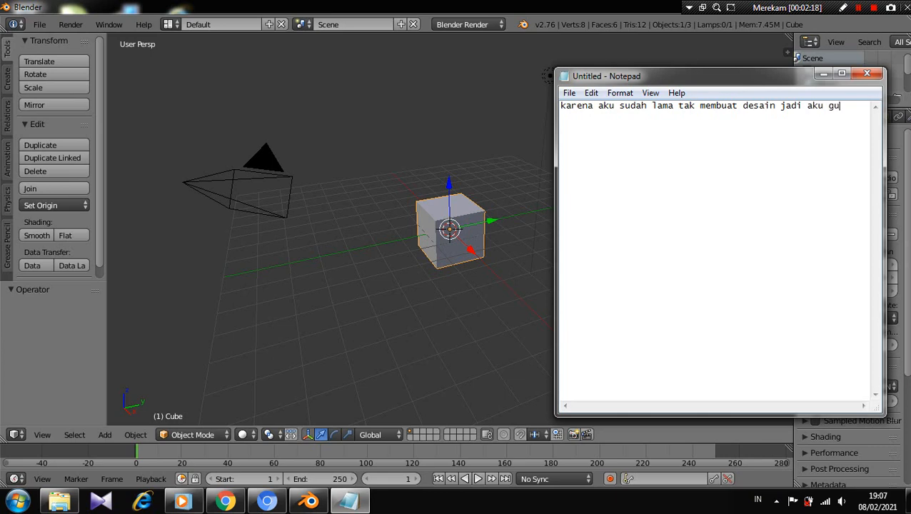
text(nakan software)
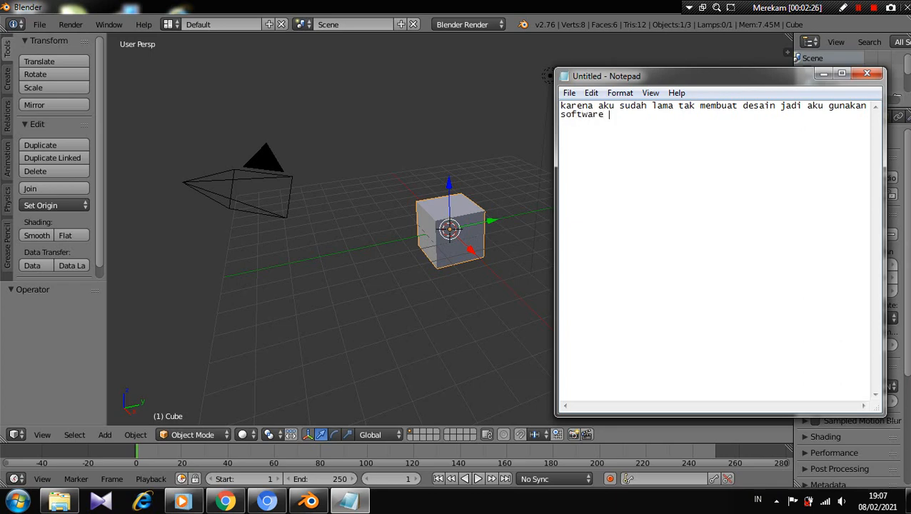
text( versi lama.....)
Replace the Notepad text with "oke langsung aja...."
key(ctrl+a)
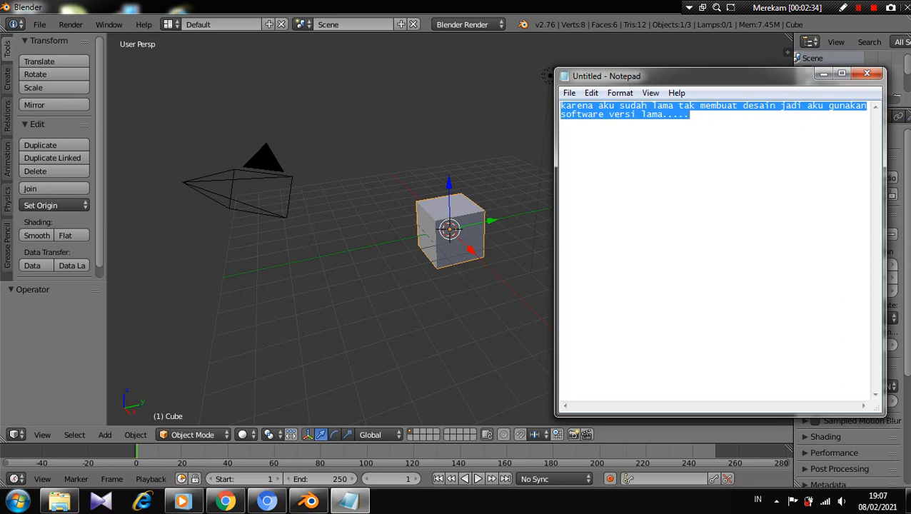
key(BackSpace)
text(oke la)
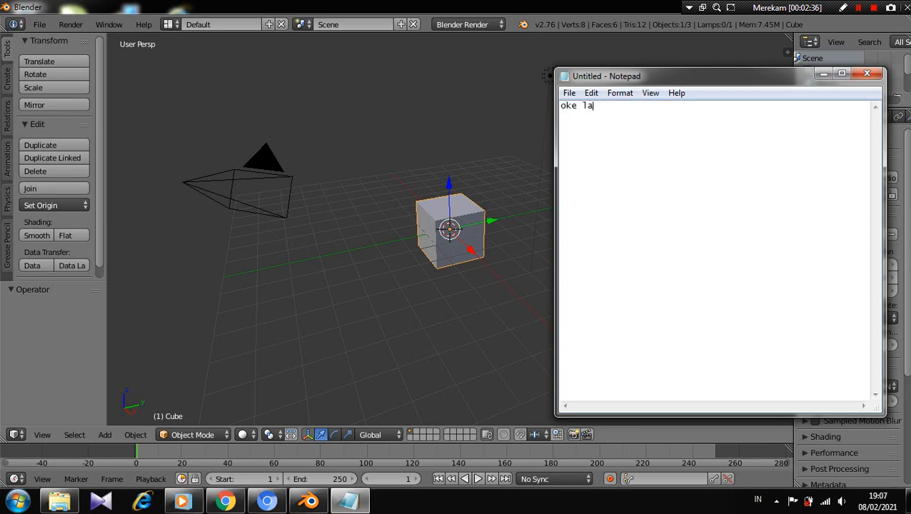
text(ngsung aja....)
Clear the note and minimize Notepad to return to the Blender scene
key(ctrl+a)
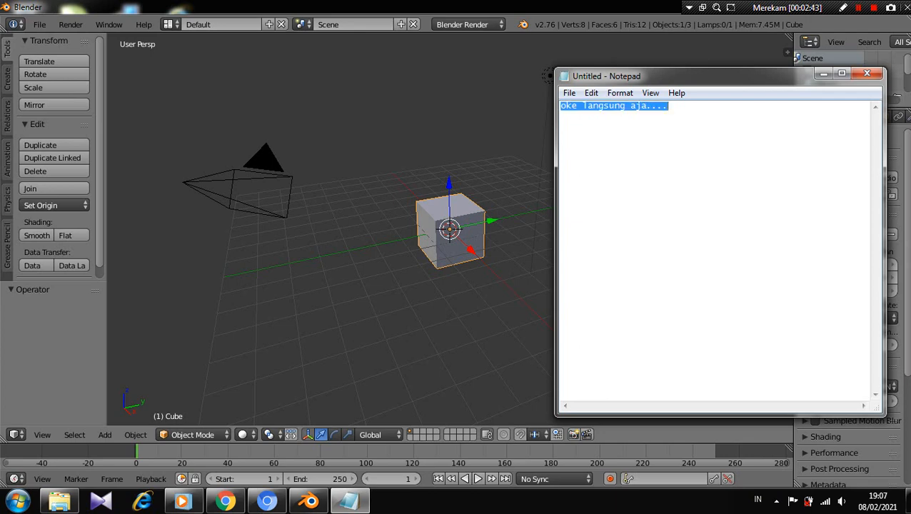
key(BackSpace)
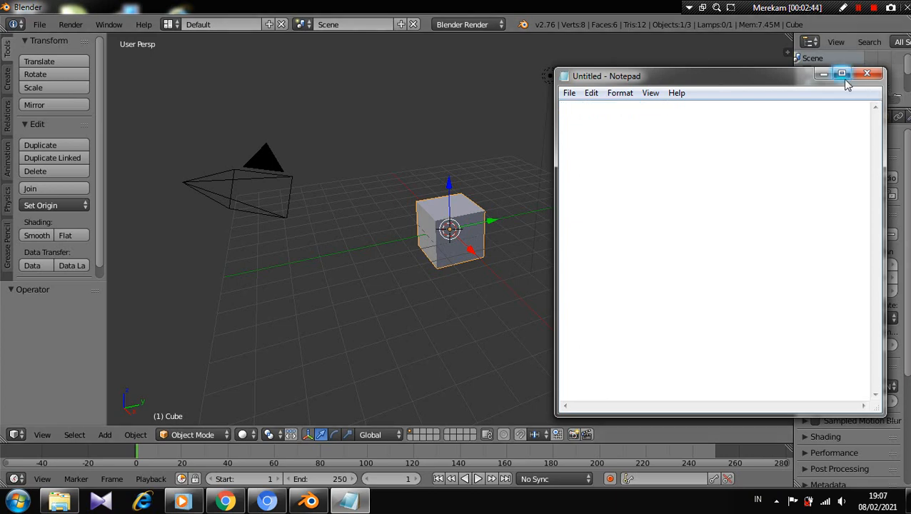
click(822, 75)
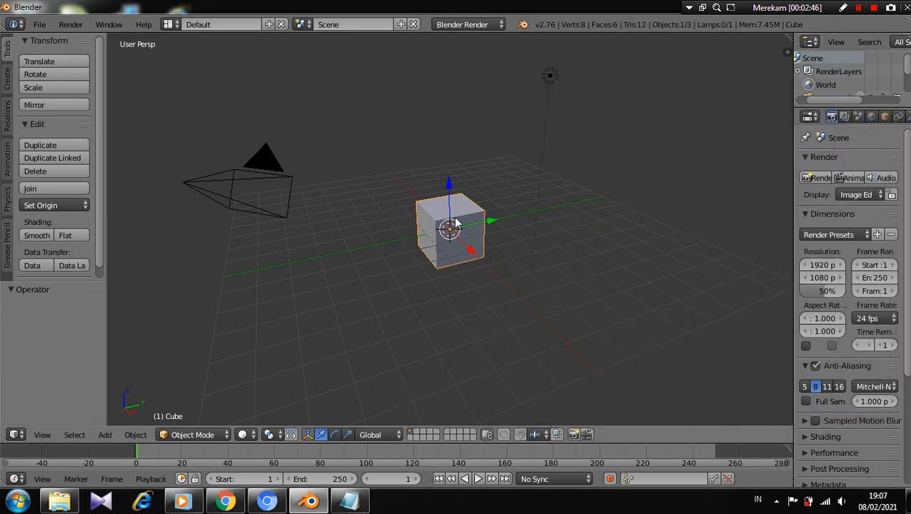
Select only the default cube and delete it from the scene
mouse_move(454, 224)
middle_down()
mouse_move(432, 236)
mouse_move(481, 247)
mouse_move(458, 230)
mouse_move(458, 213)
middle_up()
scroll(471, 250, up, 2)
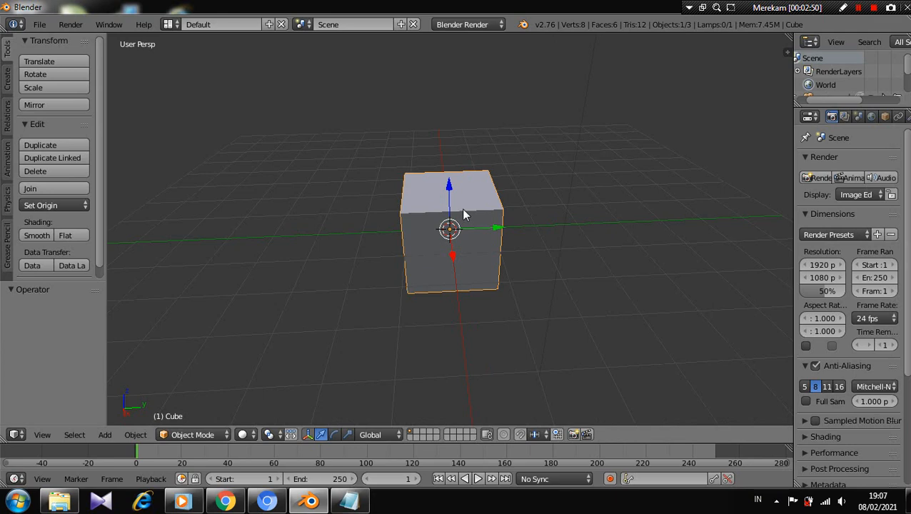
key(a)
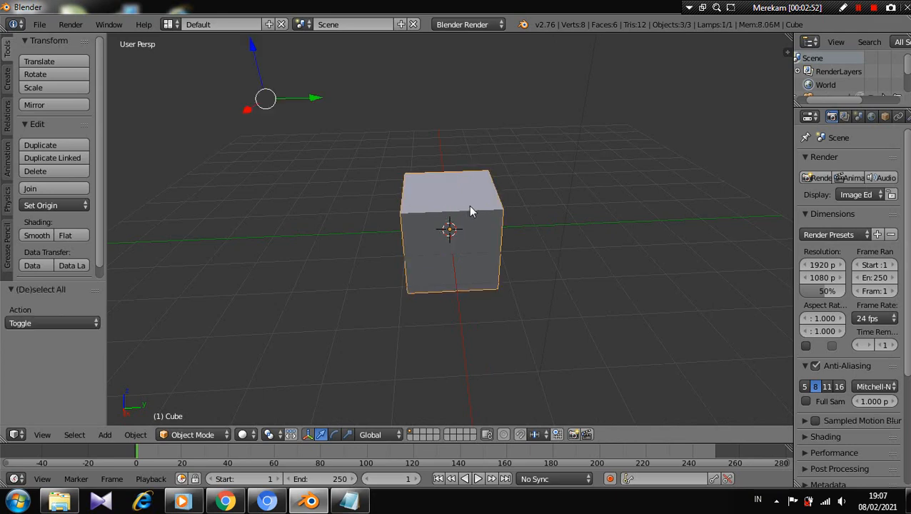
key(a)
right_click(469, 204)
scroll(471, 205, down, 3)
scroll(511, 200, up, 1)
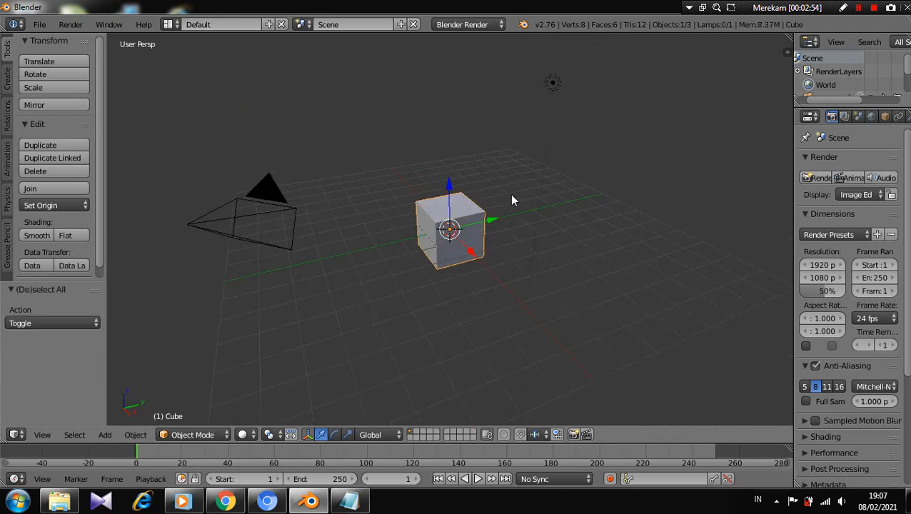
key(x)
click(513, 188)
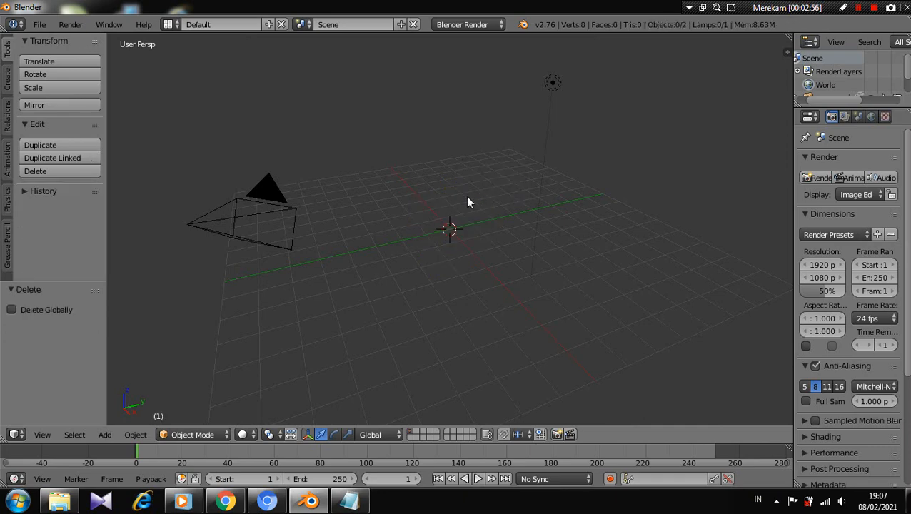
scroll(465, 200, down, 2)
scroll(465, 204, down, 1)
Switch to Notepad, write the note "kita gunakan objek baru slinder" and clear it
click(348, 499)
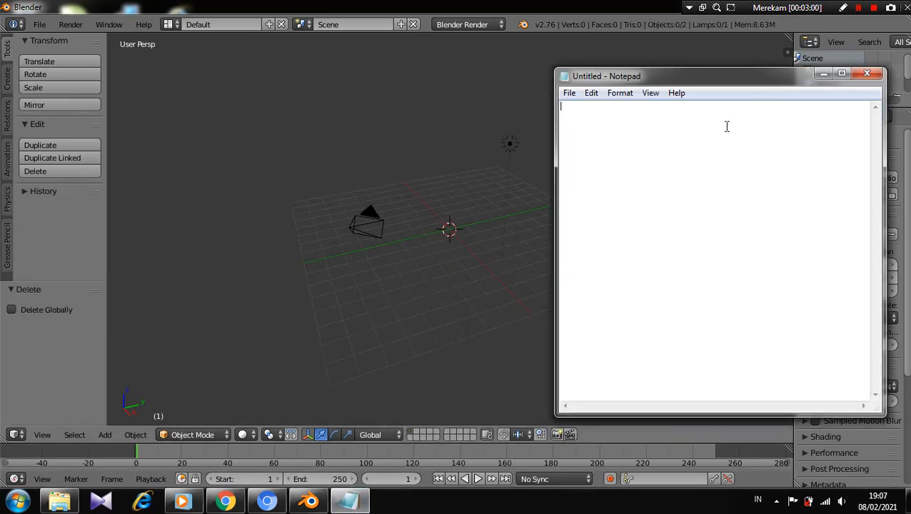
text(kita gunakan o)
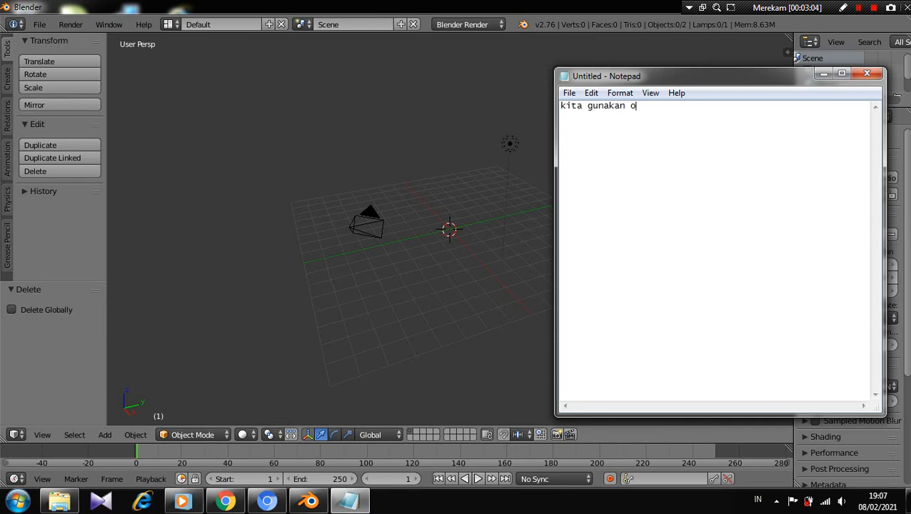
text(bjek baru slin)
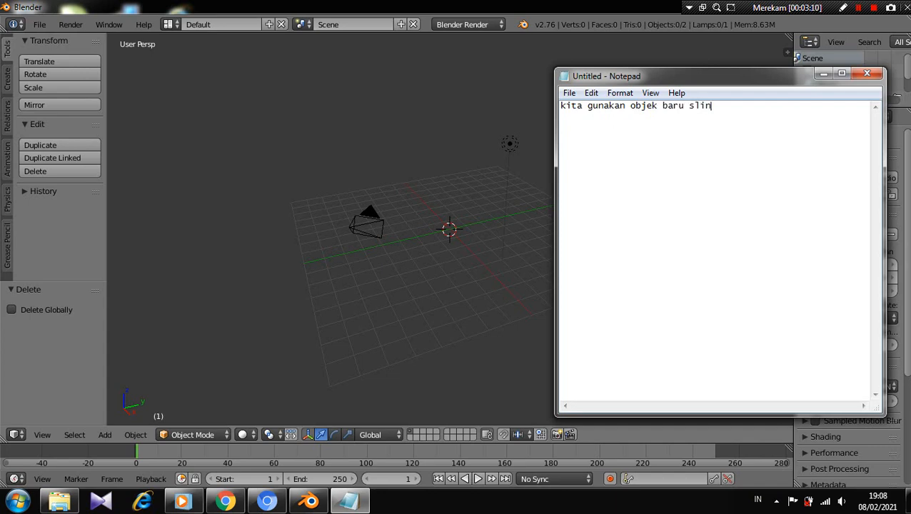
text(der)
key(ctrl+a)
key(BackSpace)
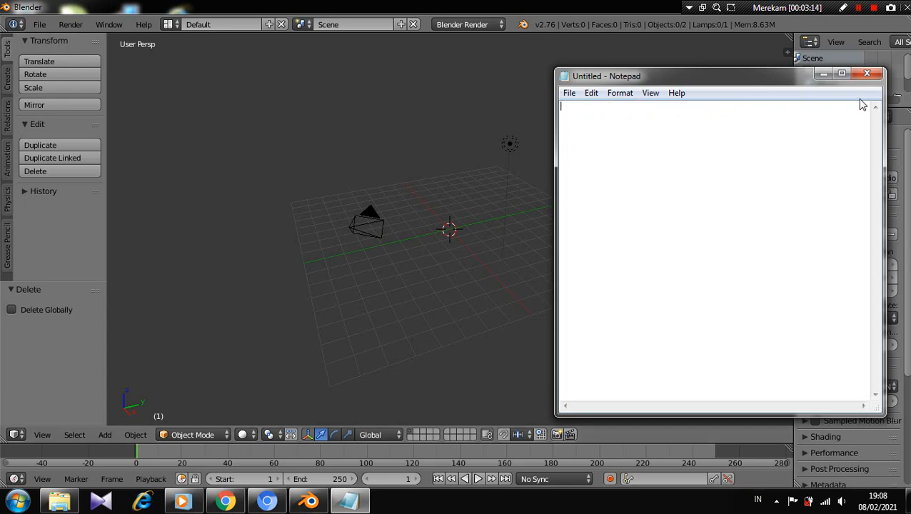
Write the note "SHIFT + a" in Notepad and clear it again
click(823, 73)
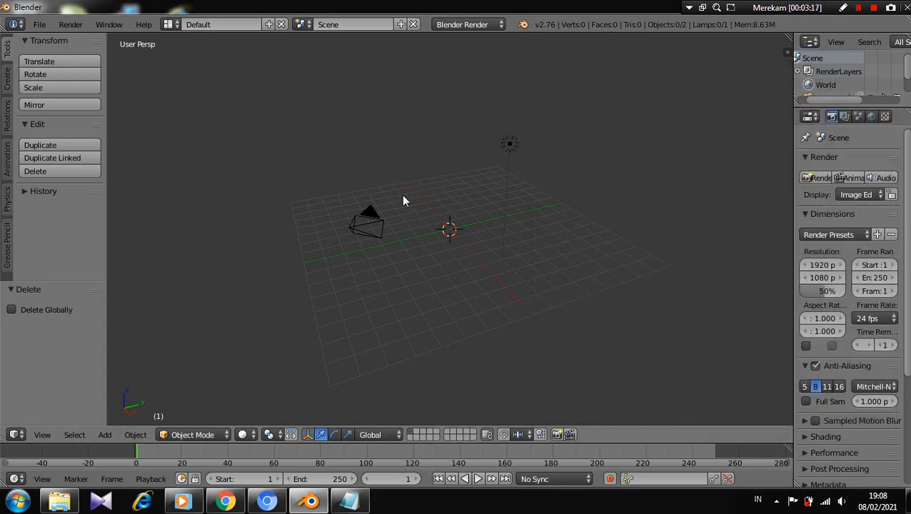
middle_drag(403, 200, 514, 233)
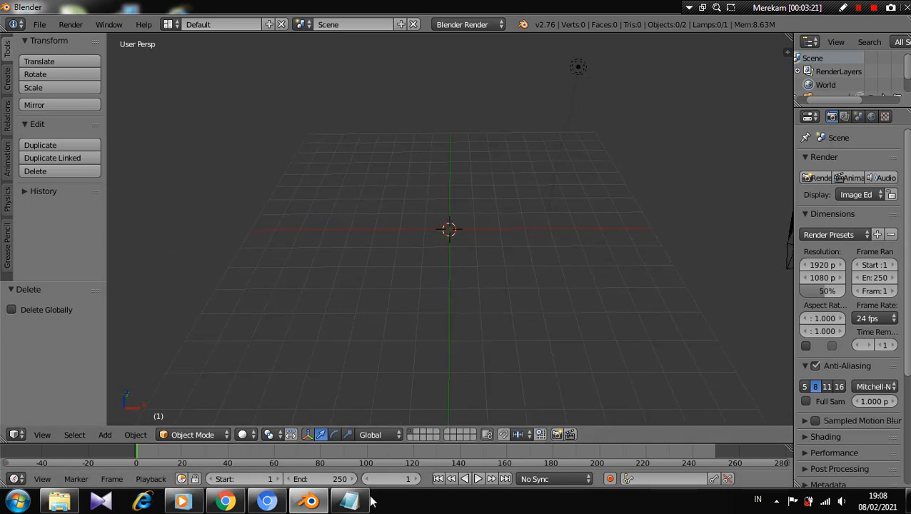
click(349, 501)
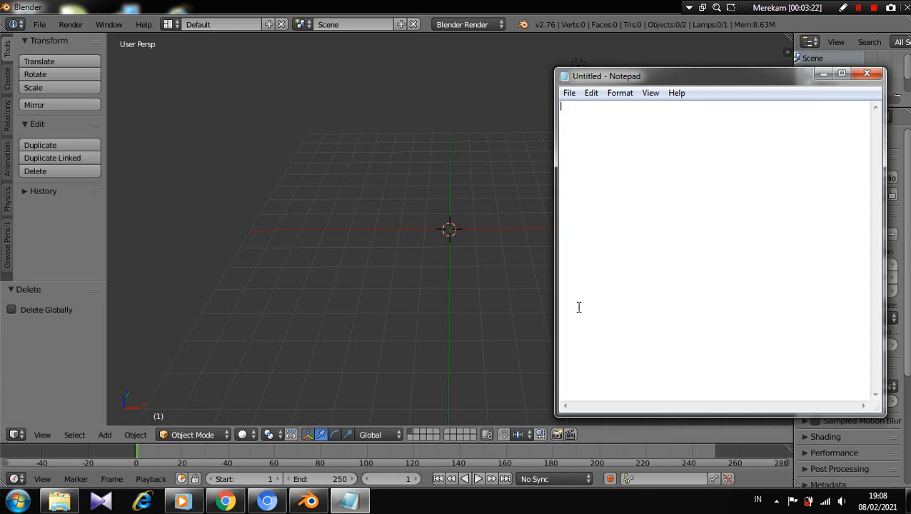
text(SHIFT)
text(+ a)
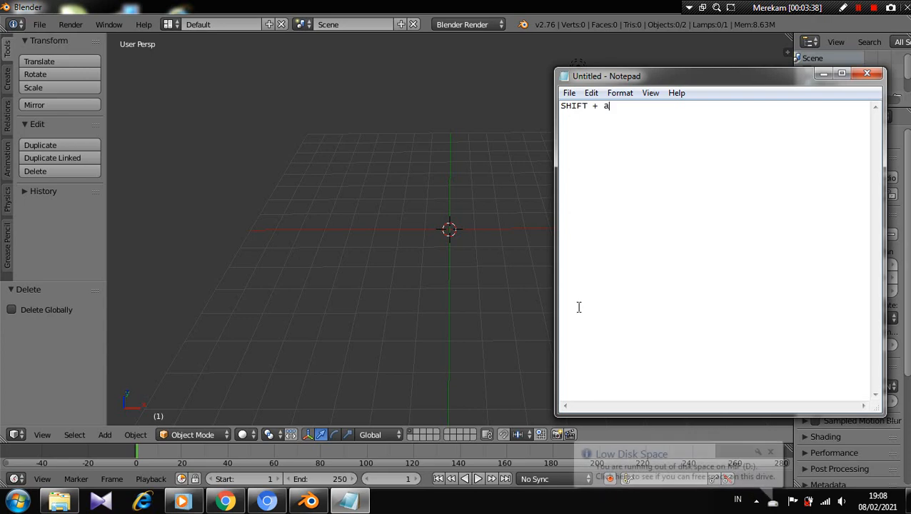
key(ctrl+a)
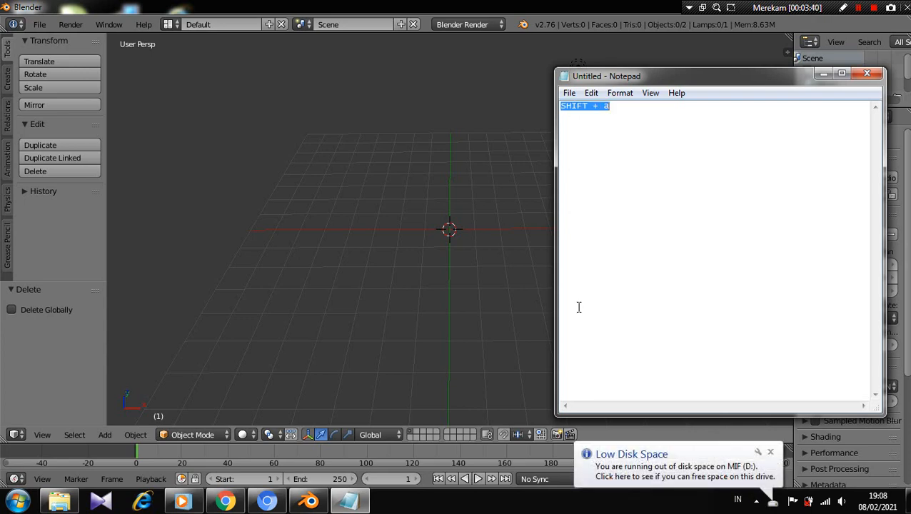
key(BackSpace)
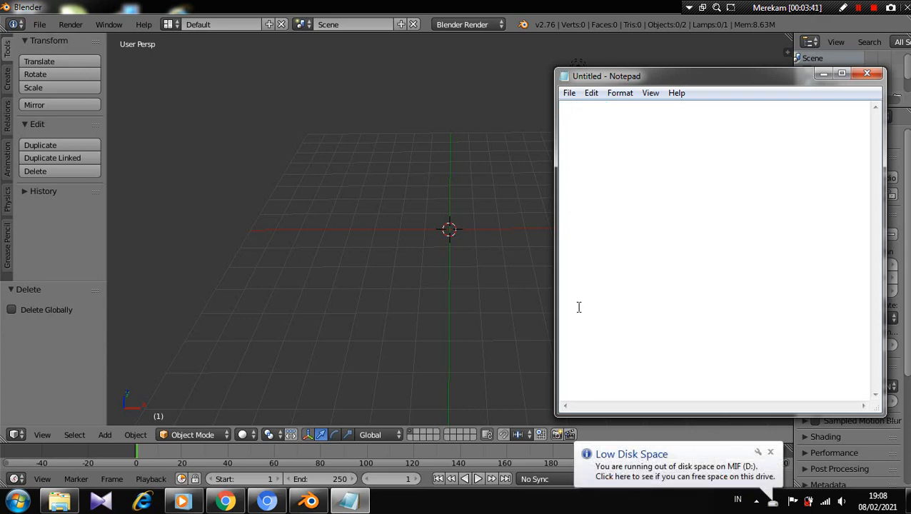
Minimize Notepad and add a cylinder mesh at the centre of the Blender scene
click(823, 74)
key(shift+a)
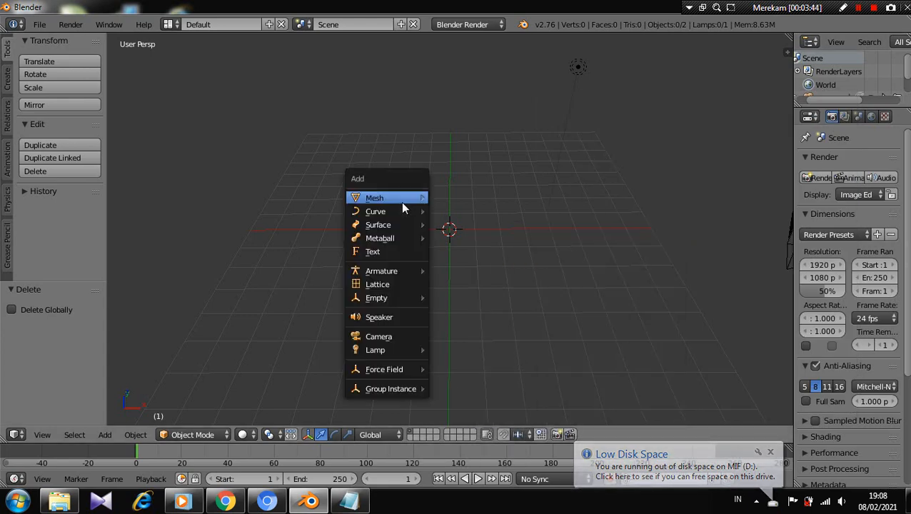
mouse_move(402, 200)
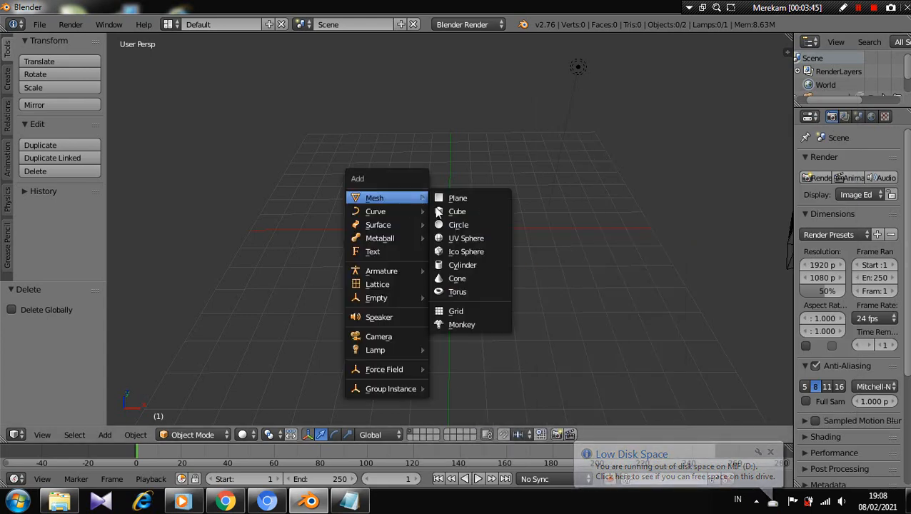
click(460, 264)
middle_drag(463, 268, 456, 255)
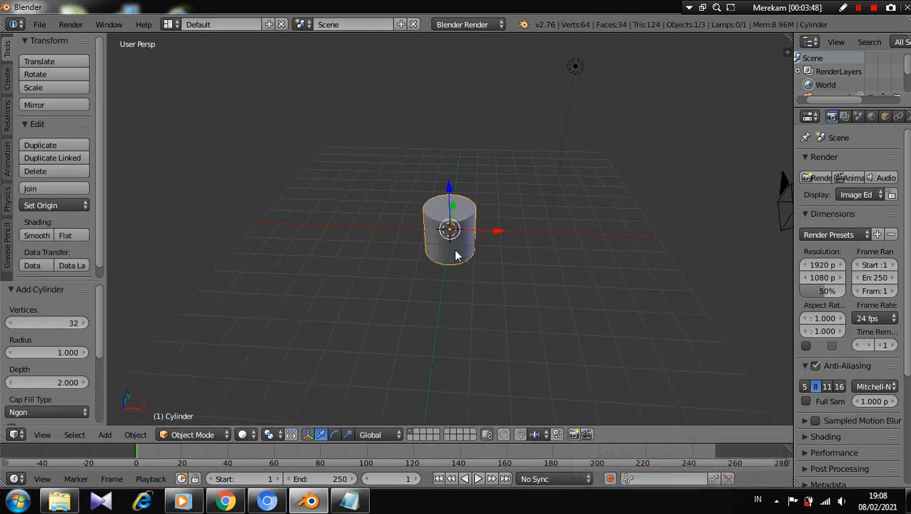
Show the cylinder enlarged in front view and display it as wireframe
key(KP_1)
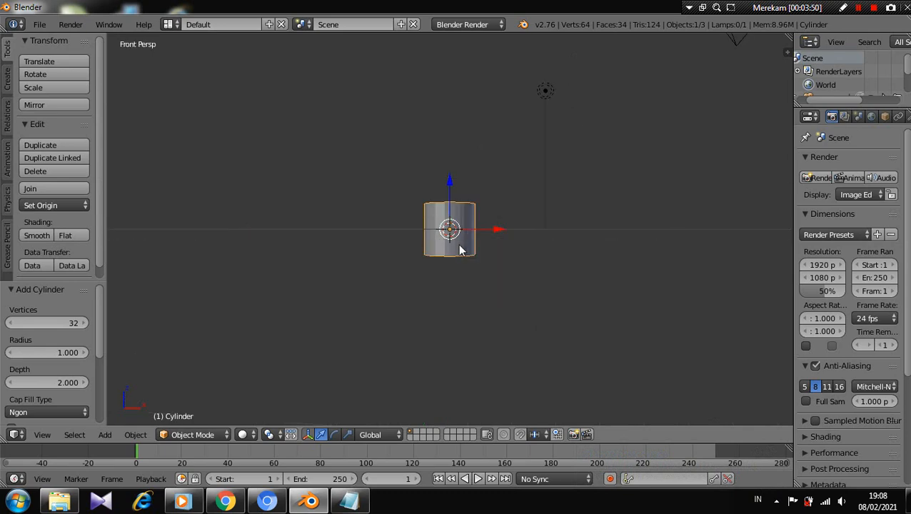
scroll(457, 243, up, 6)
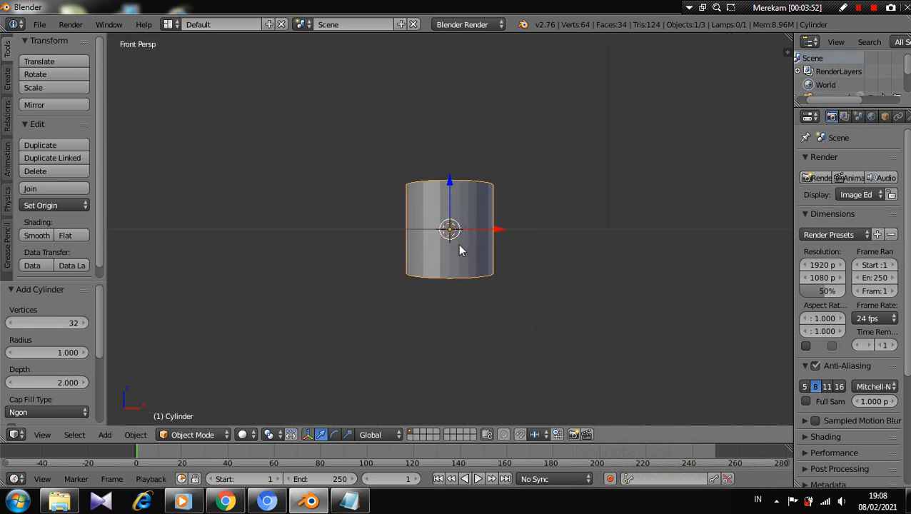
scroll(458, 243, down, 1)
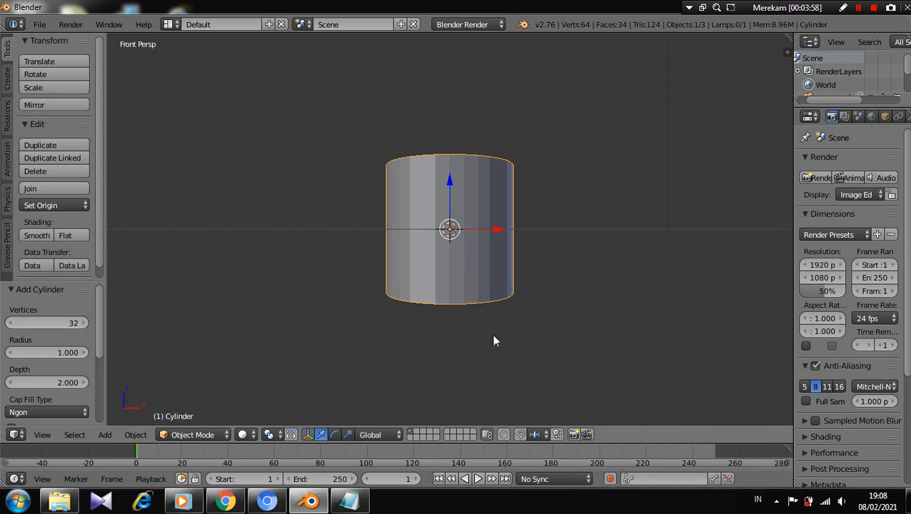
key(z)
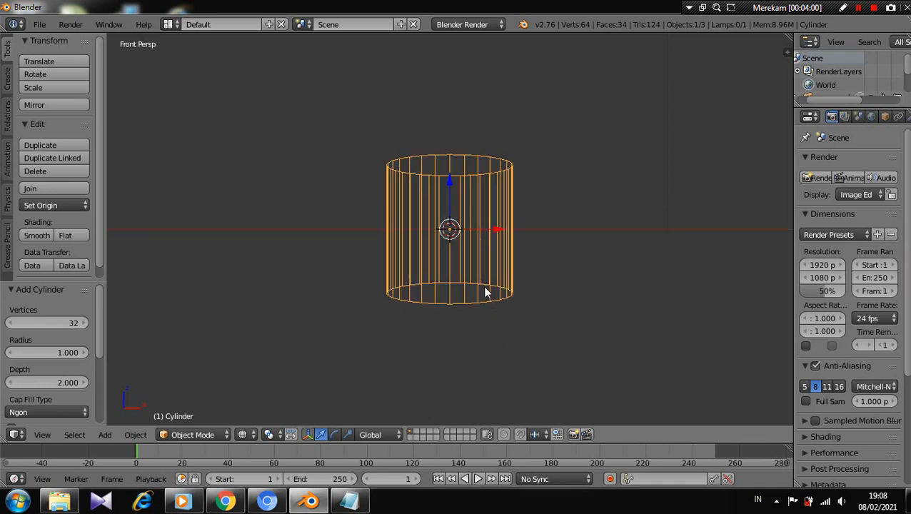
middle_drag(481, 291, 489, 319)
key(Tab)
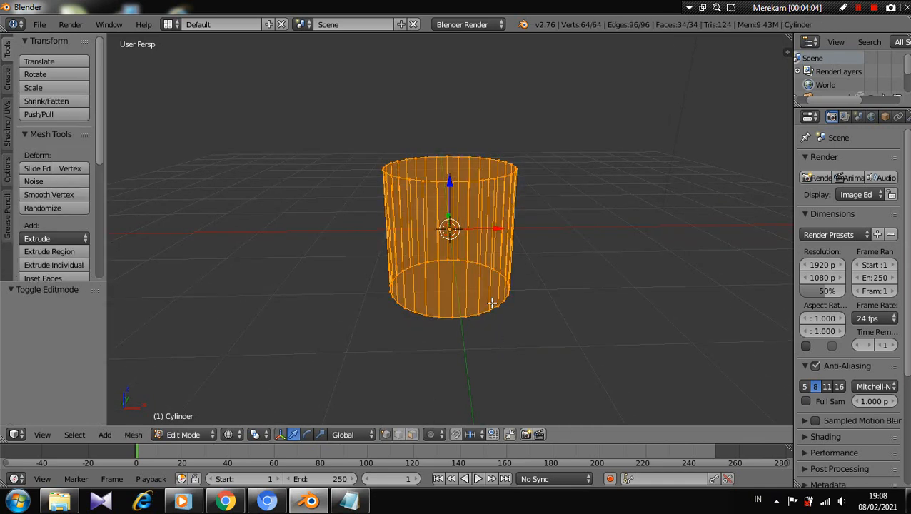
key(Tab)
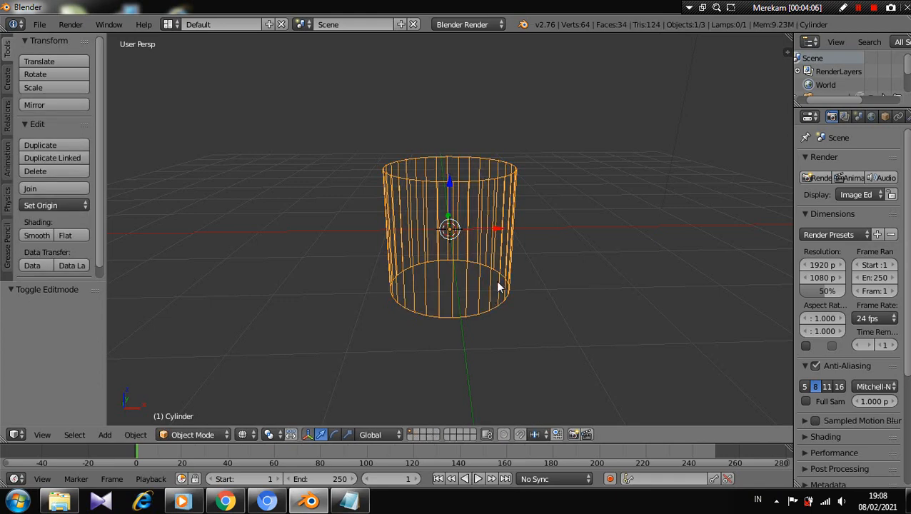
middle_drag(499, 283, 342, 255)
scroll(490, 285, down, 1)
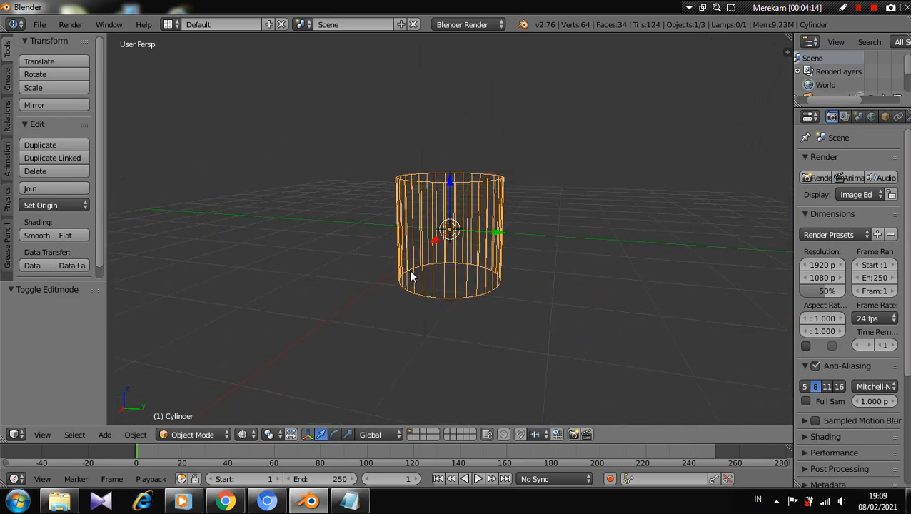
key(KP_1)
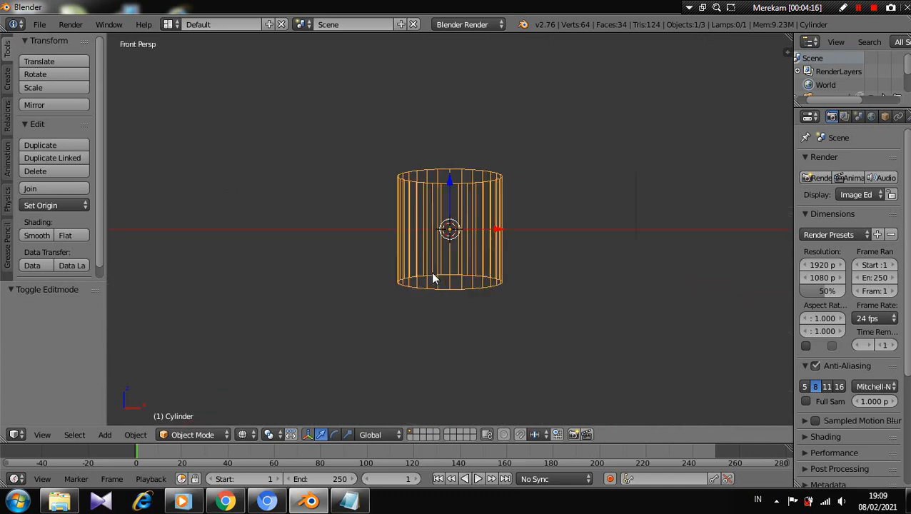
scroll(500, 251, up, 2)
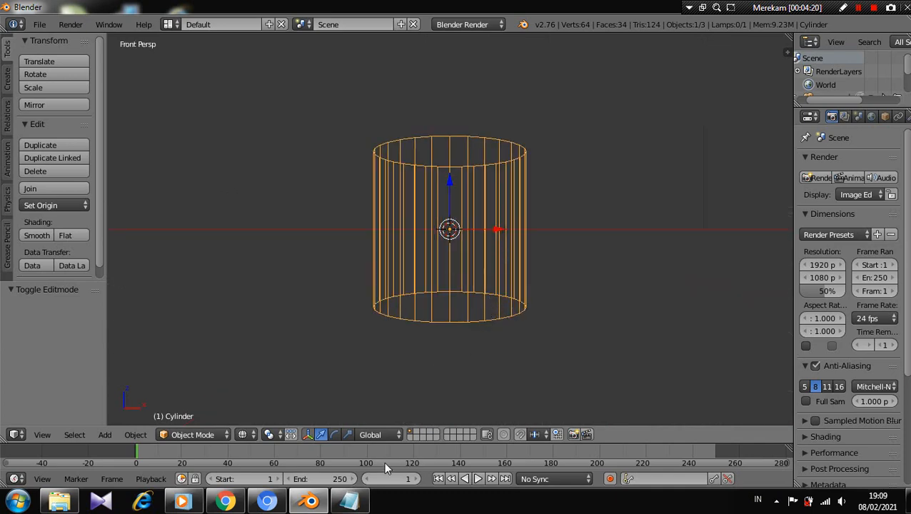
In Edit Mode, select the cylinder's bottom edge loop and bevel it by about 0.282 with 2 segments
key(Tab)
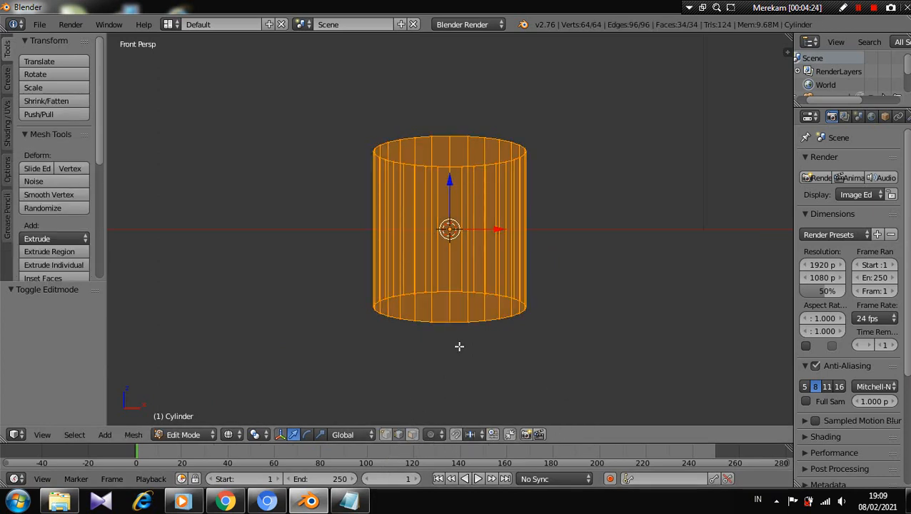
right_click(459, 321)
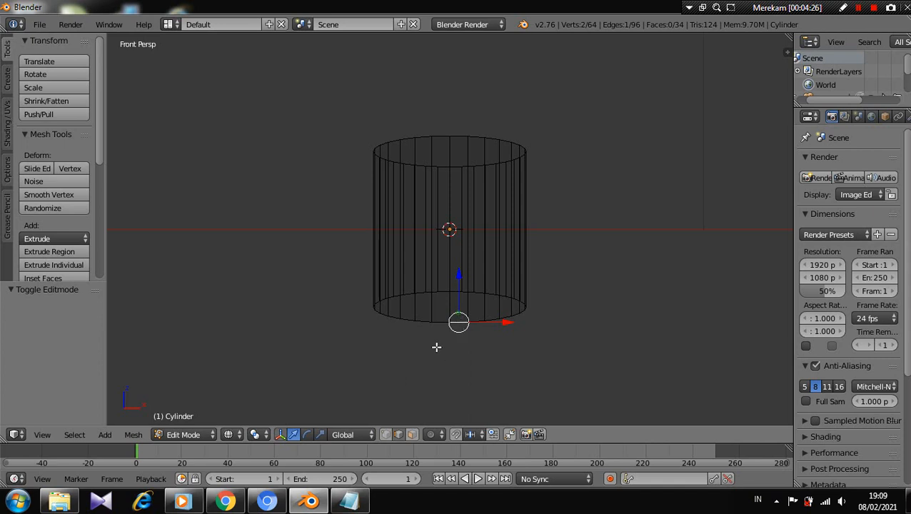
alt+right_click(428, 322)
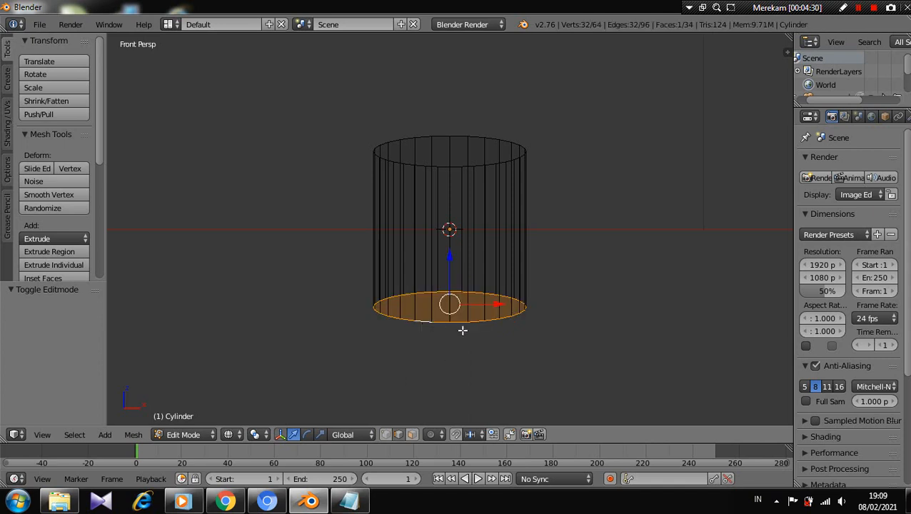
scroll(462, 330, down, 1)
middle_drag(482, 278, 479, 305)
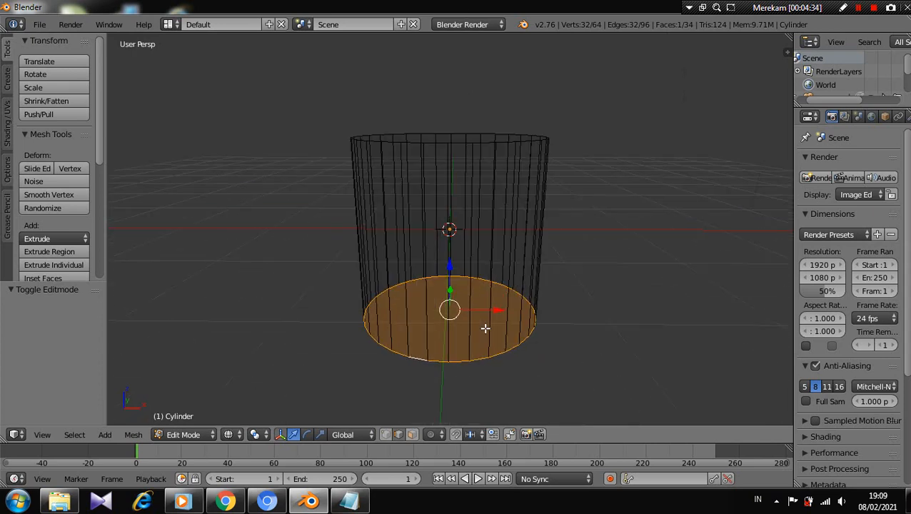
scroll(486, 329, up, 2)
middle_drag(476, 313, 476, 278)
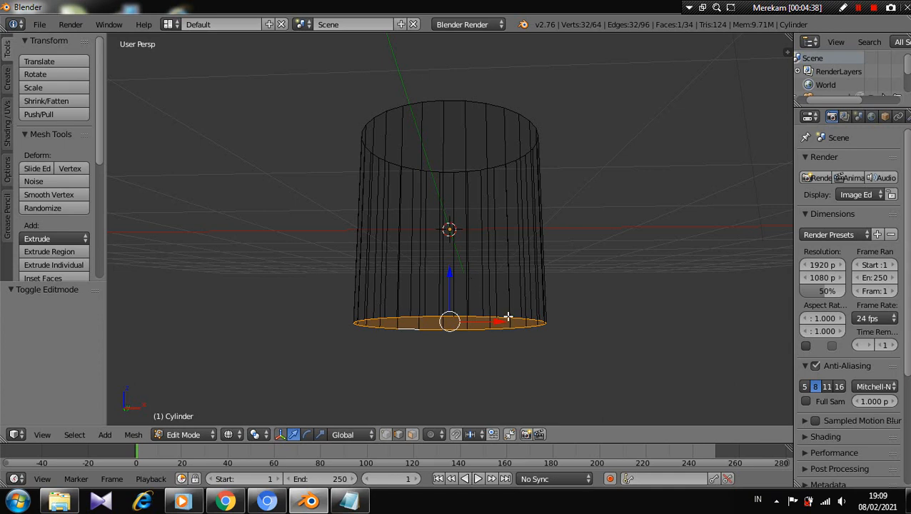
key(ctrl+b)
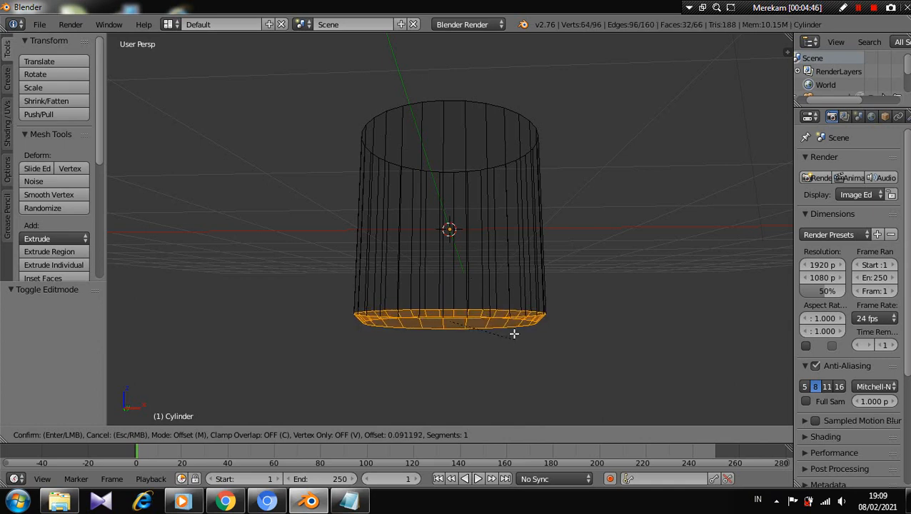
scroll(514, 334, up, 2)
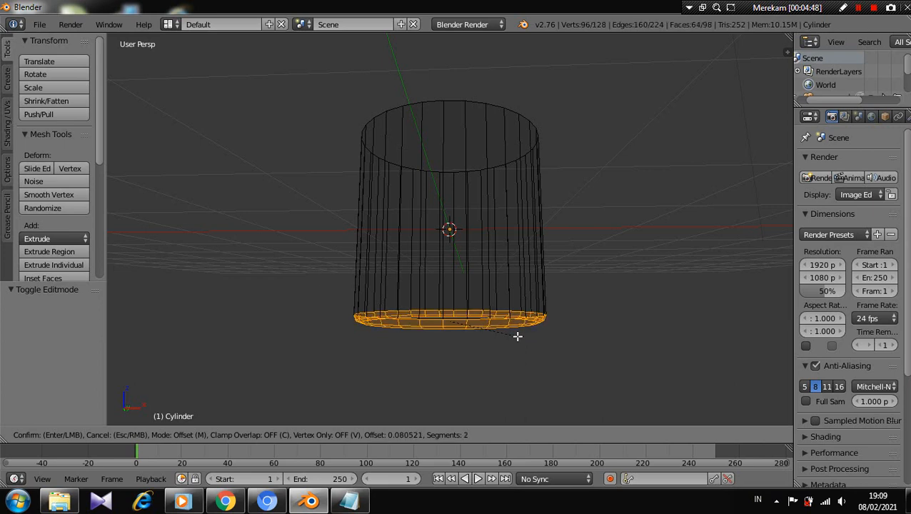
scroll(517, 336, down, 2)
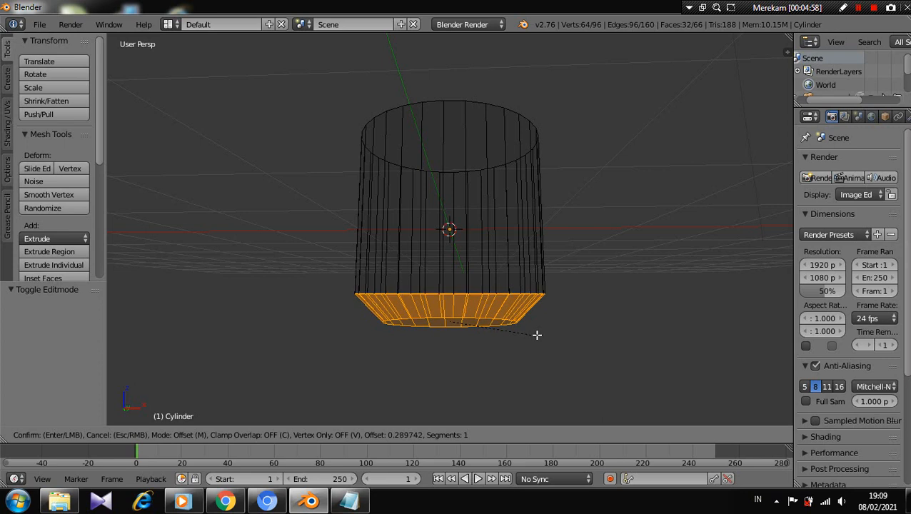
scroll(536, 335, up, 2)
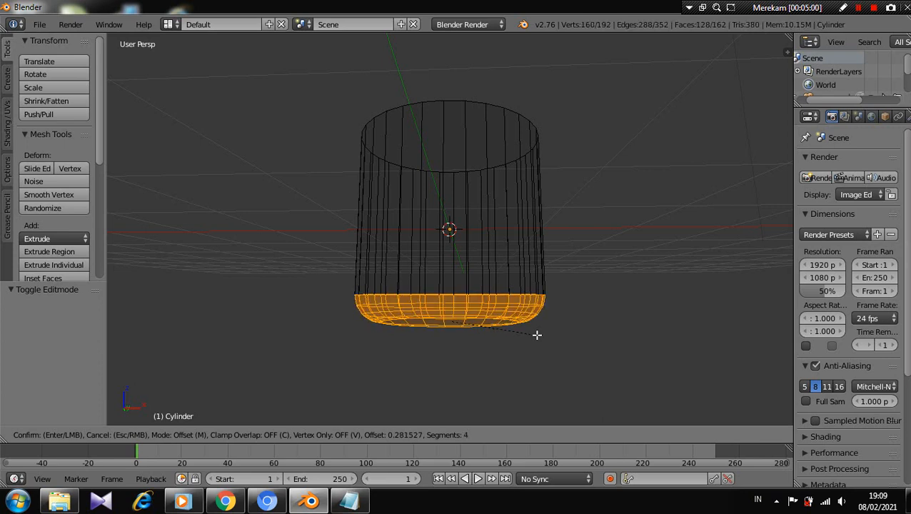
scroll(537, 335, down, 2)
scroll(537, 335, up, 1)
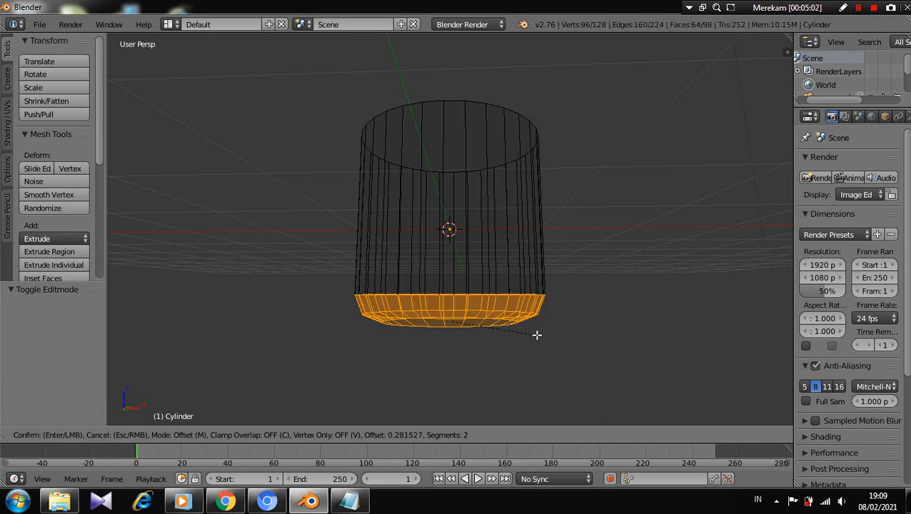
click(536, 334)
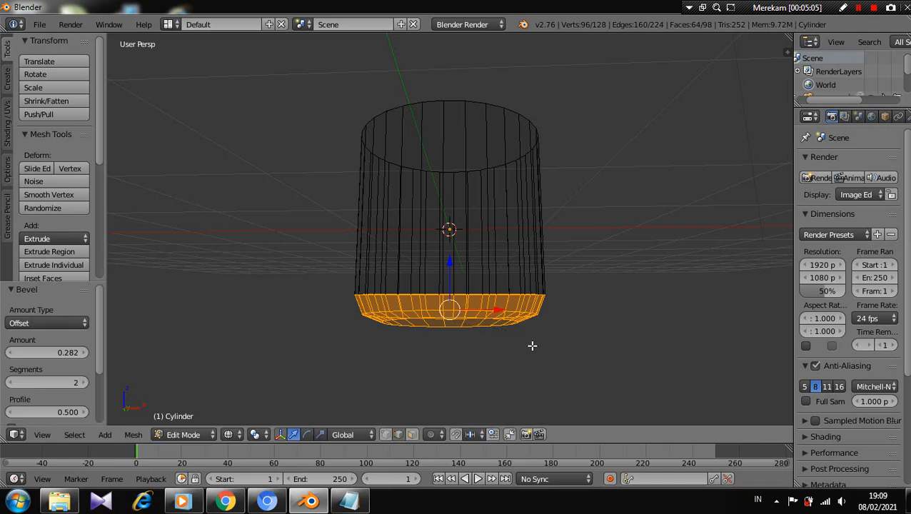
middle_drag(532, 345, 528, 343)
scroll(536, 336, up, 2)
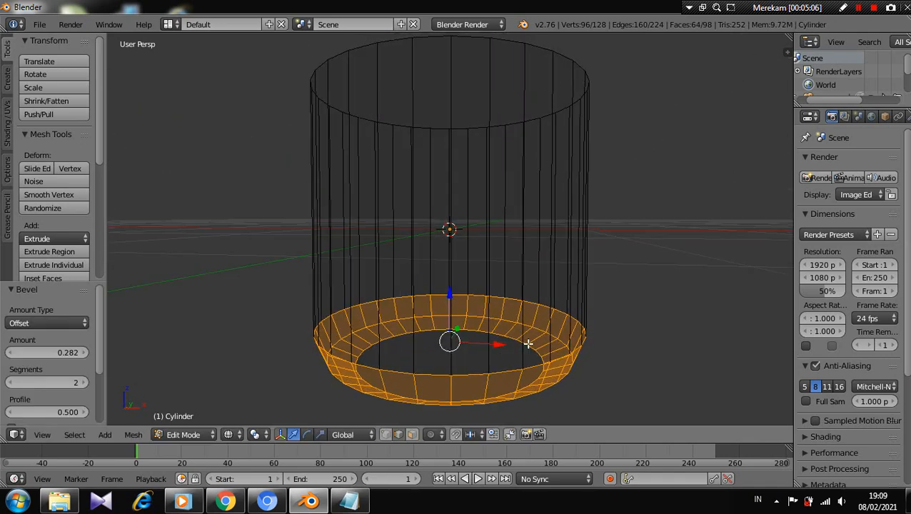
scroll(527, 343, down, 3)
scroll(525, 294, up, 1)
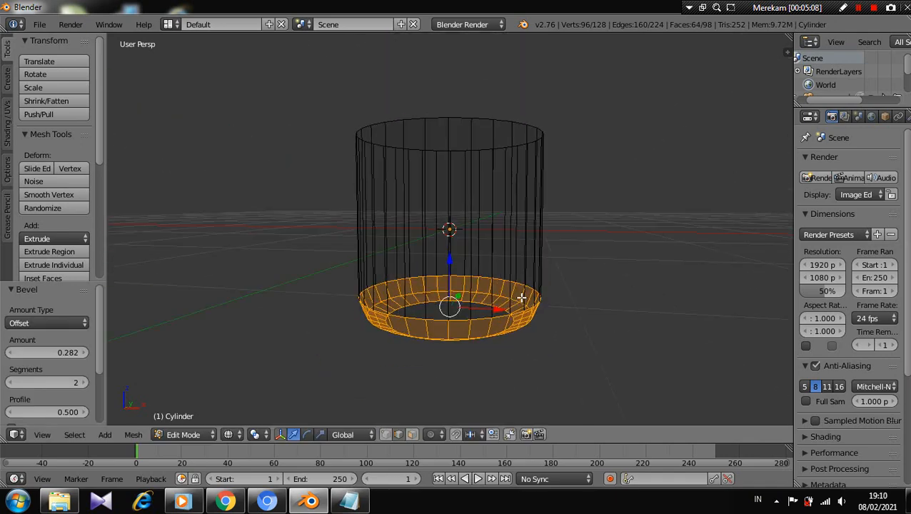
middle_drag(522, 298, 520, 300)
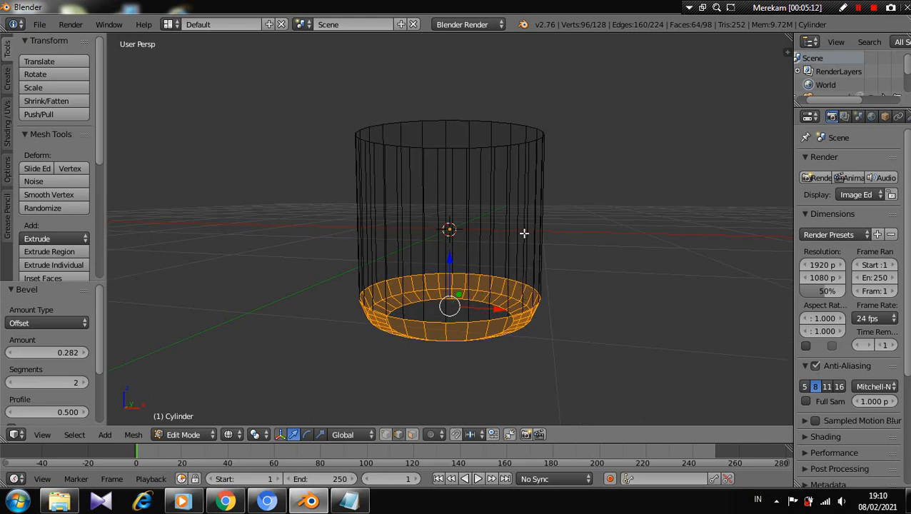
scroll(524, 233, down, 1)
Switch to Notepad and write the note "Kalian seleksi sambil tekan Alt"
click(349, 501)
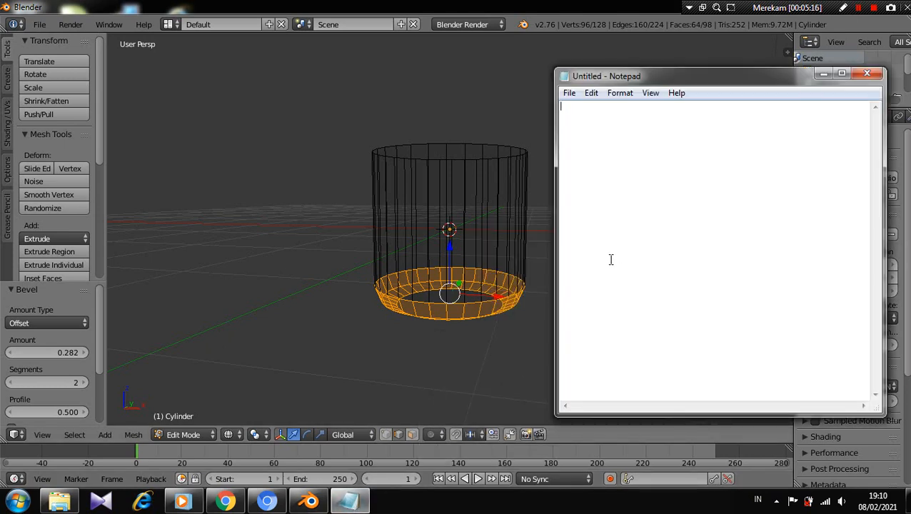
text(Kalian seleksi)
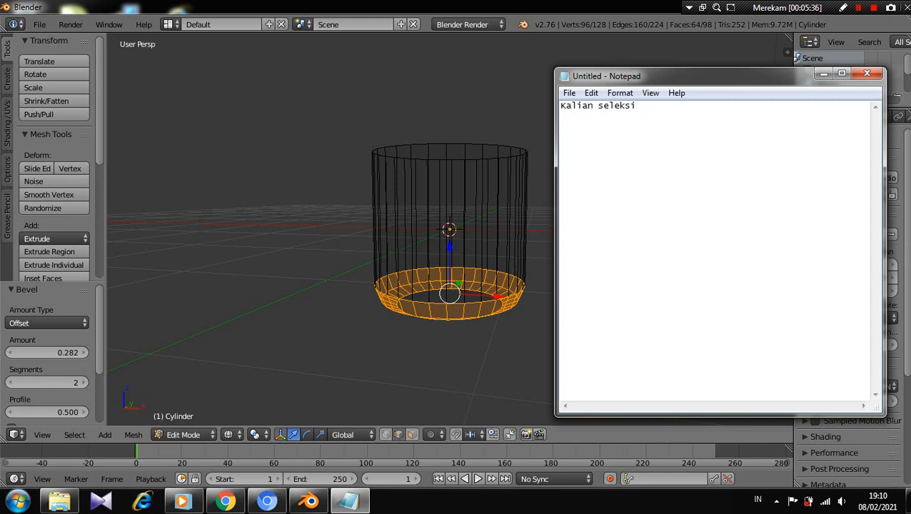
text(sambil tekan Alt)
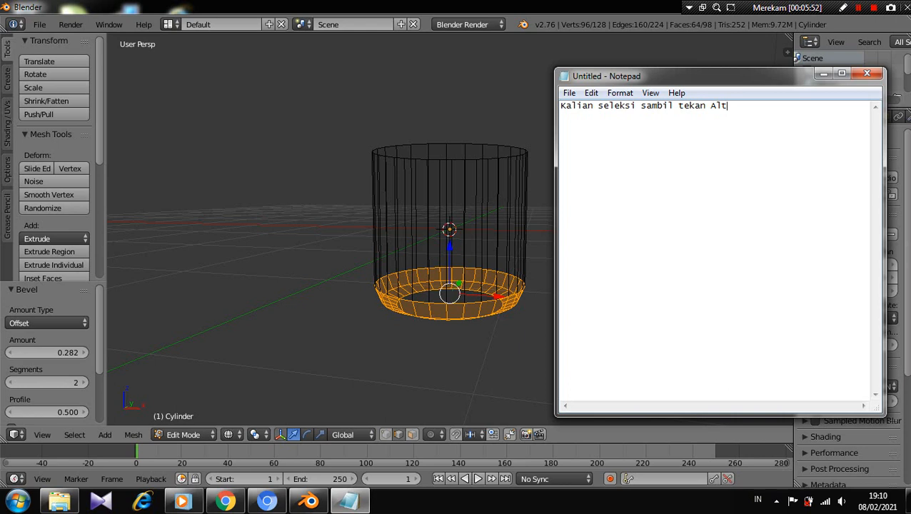
Complete the Notepad note with "di objek bawah..." and clear the text
text(di objek bawah)
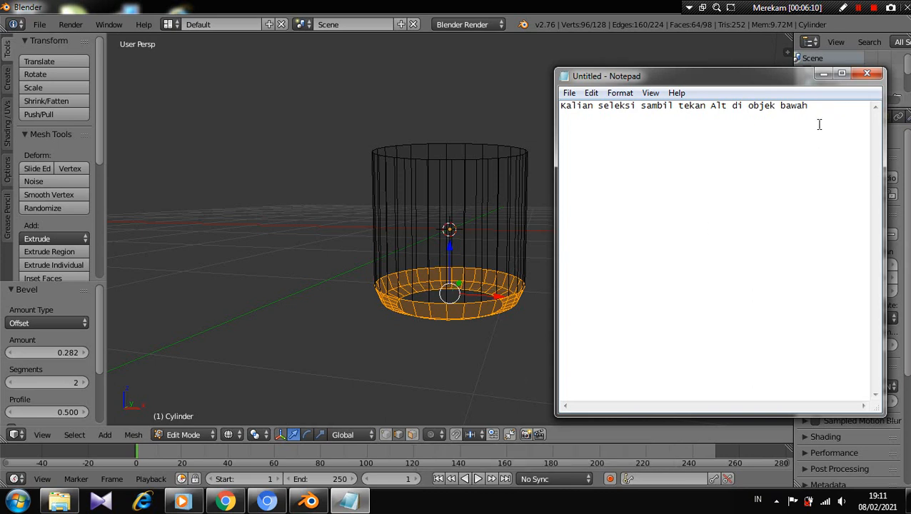
text(...)
key(ctrl+a)
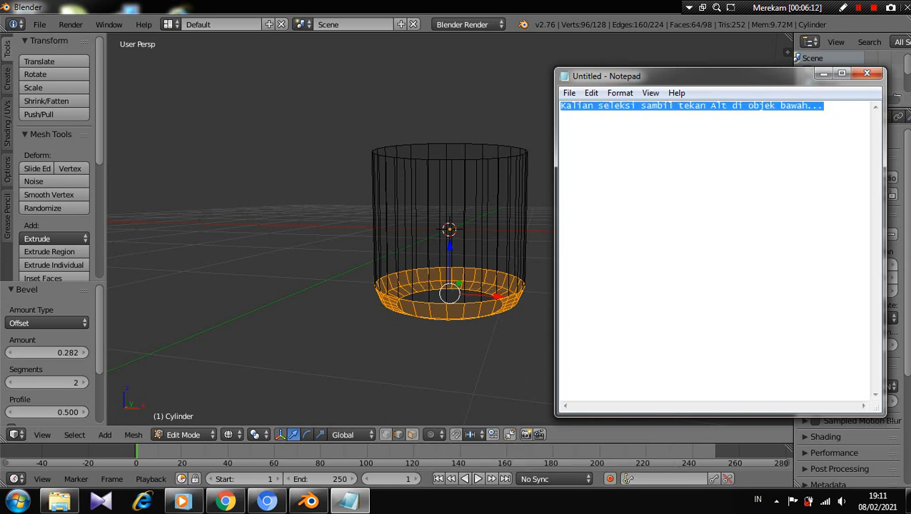
key(BackSpace)
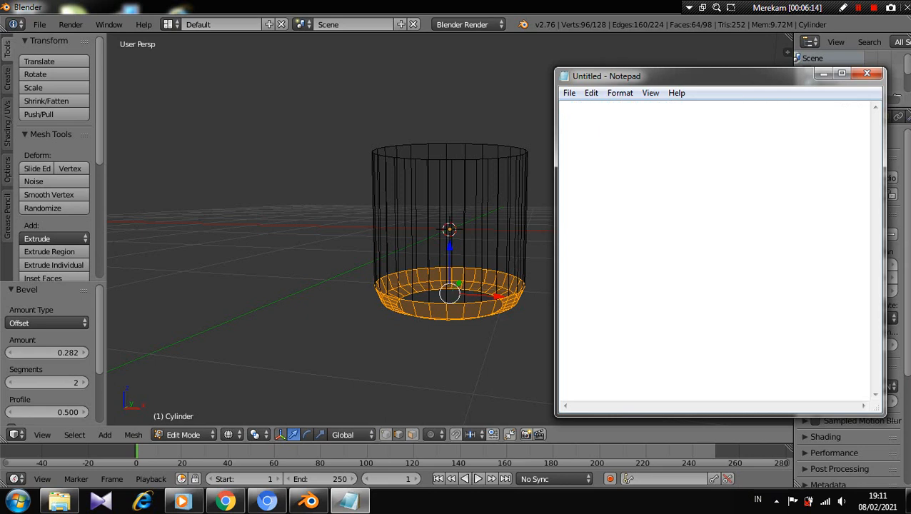
Write the note "dan kalian tekan Ctrl + B lalu sesuaikan yang kalian inginkan......."
text(dan kalian tekan)
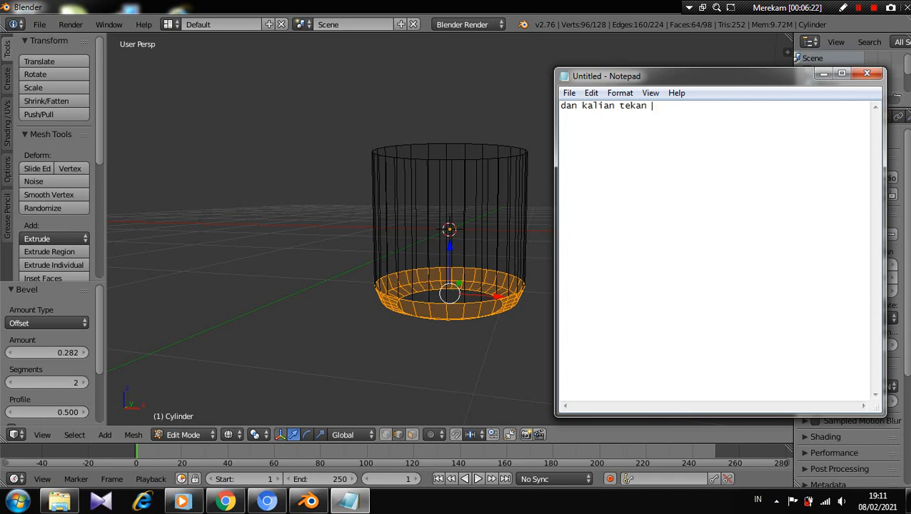
text( c)
text(trl)
text( + )
text(B)
text( lalu)
text( sesua)
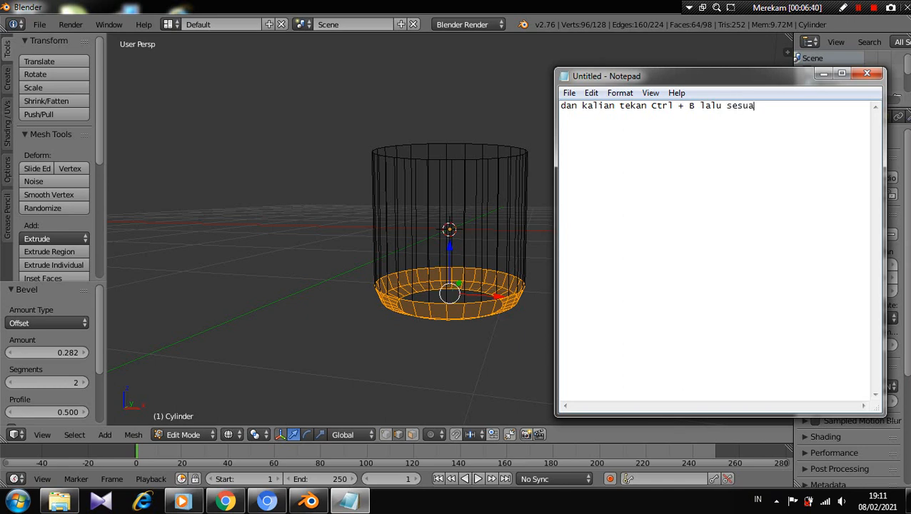
text(ikan yang kali)
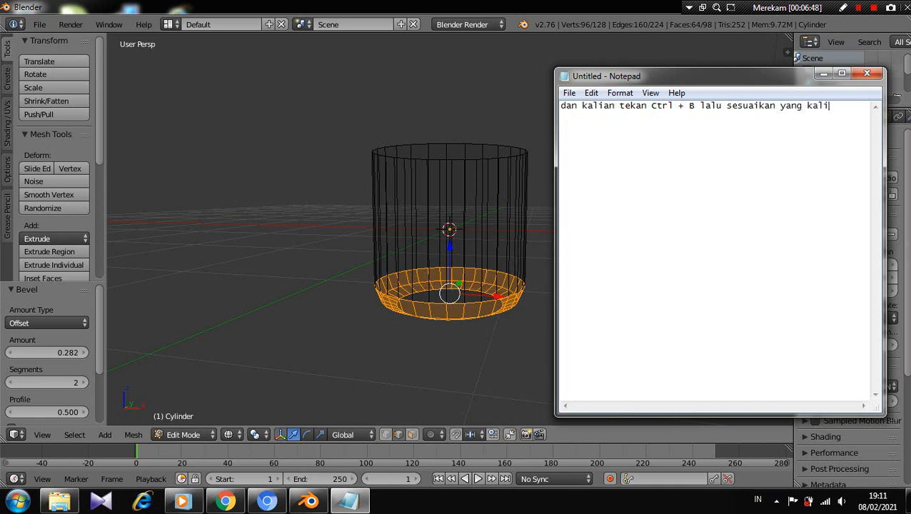
text(an ing)
text(inkan)
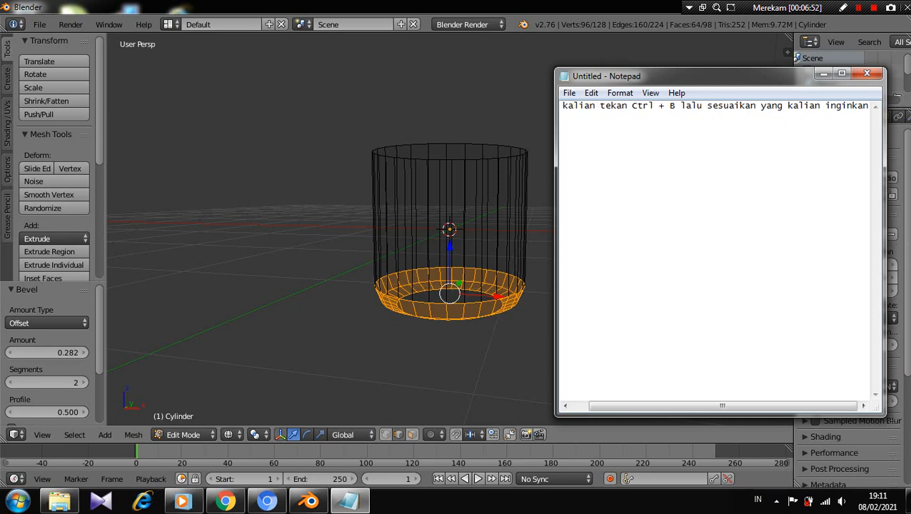
text(.......)
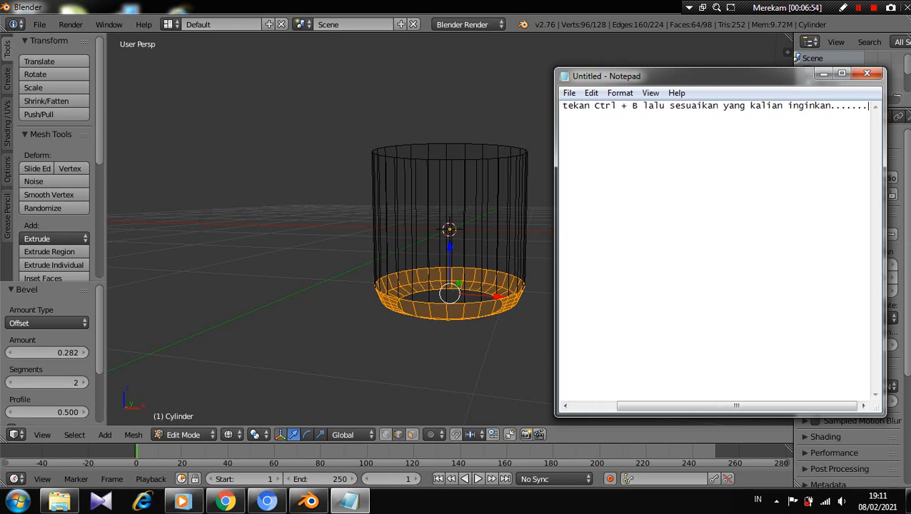
Clear the note and minimize Notepad to return to Blender
key(ctrl+a)
key(BackSpace)
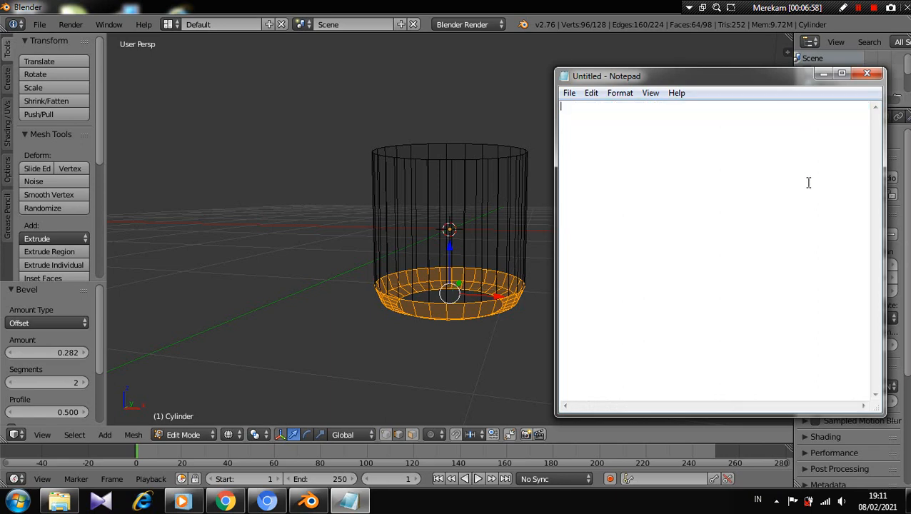
click(824, 74)
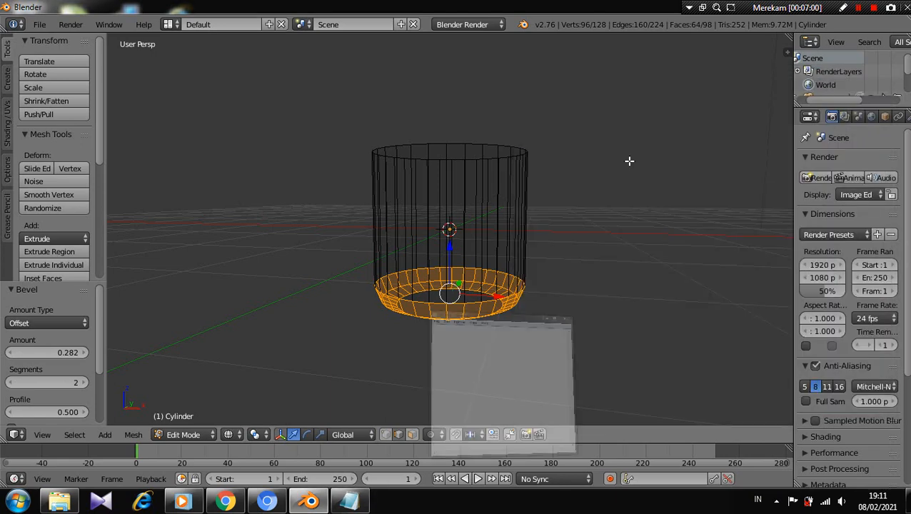
In face select mode, select the cylinder's top face and move it up about 1.367 along the global Z axis
middle_drag(538, 148, 511, 212)
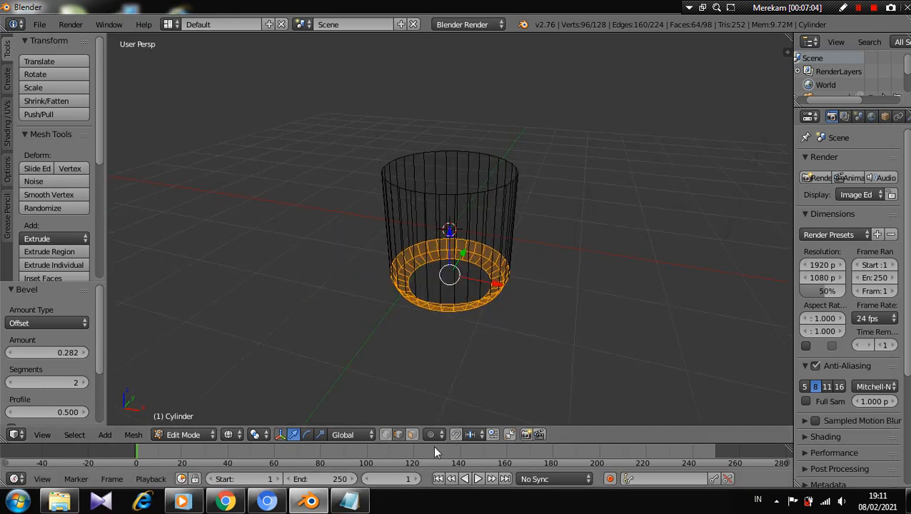
click(409, 433)
right_click(454, 170)
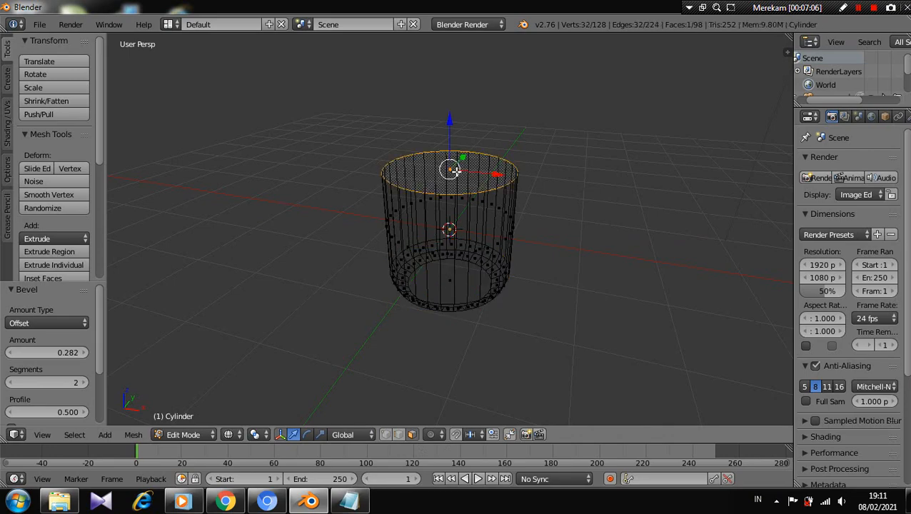
scroll(460, 171, up, 4)
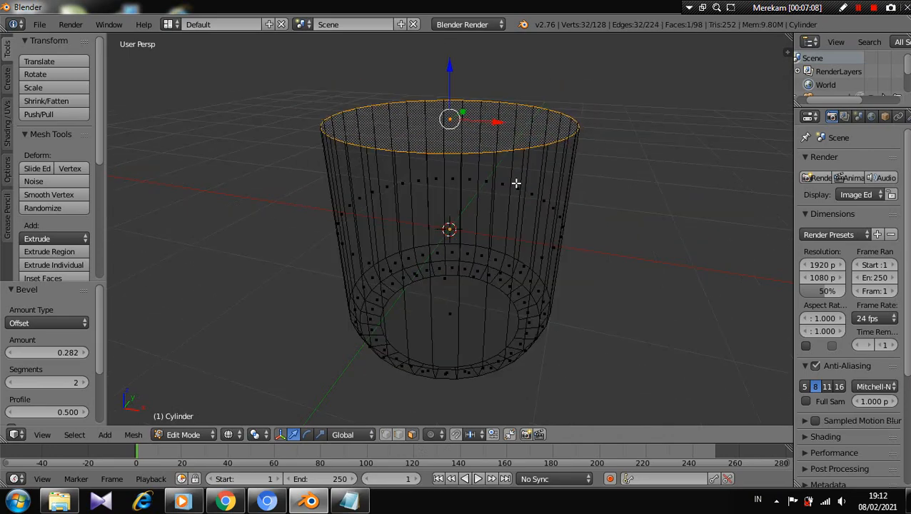
shift+middle_drag(516, 183, 444, 226)
scroll(439, 235, down, 1)
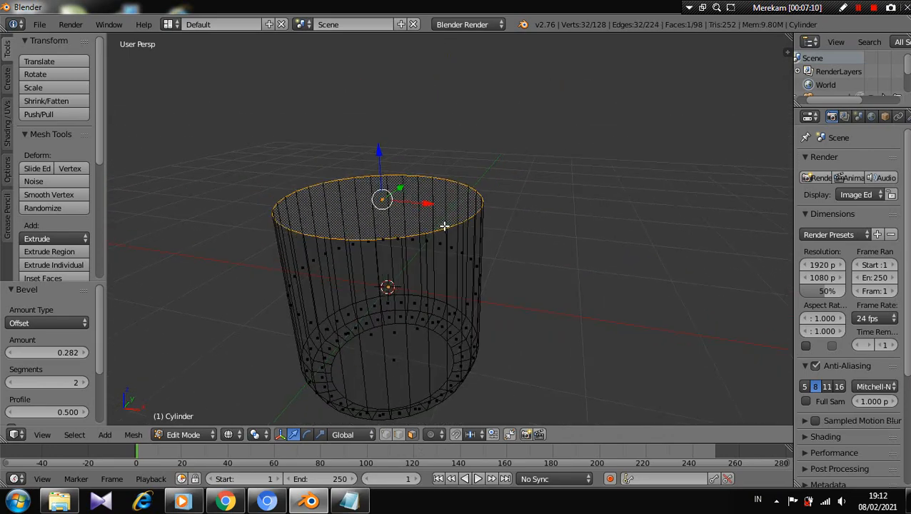
scroll(444, 226, down, 3)
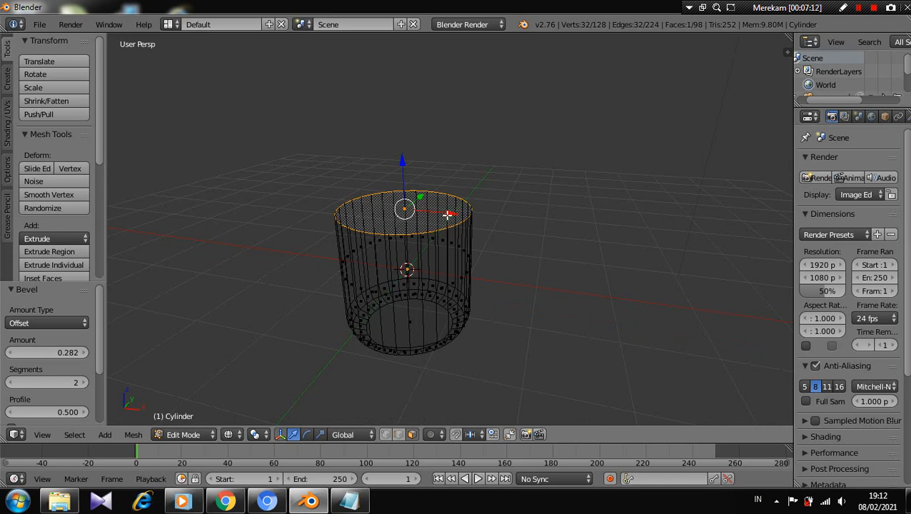
key(s)
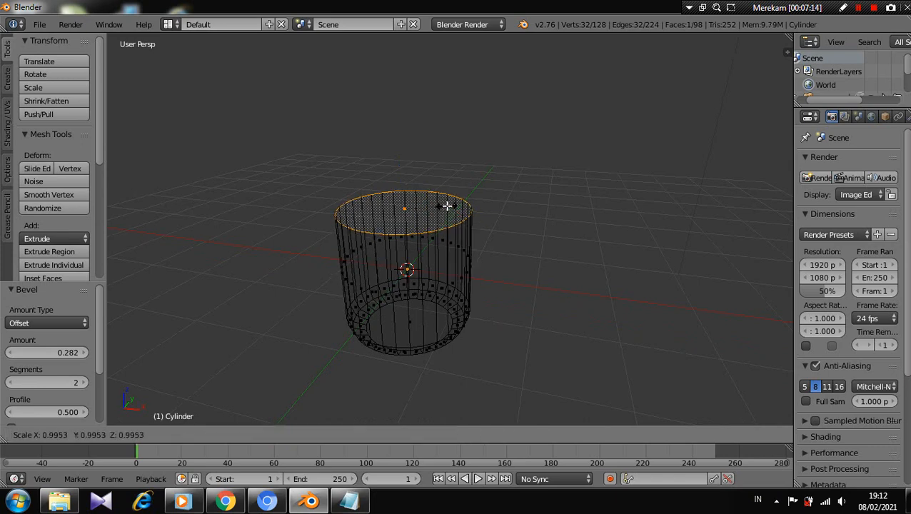
click(446, 204)
key(g)
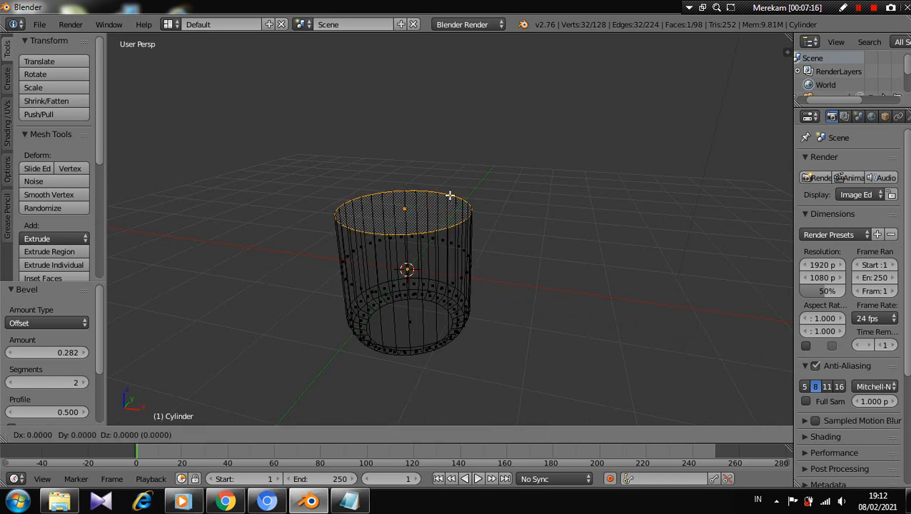
key(x)
key(z)
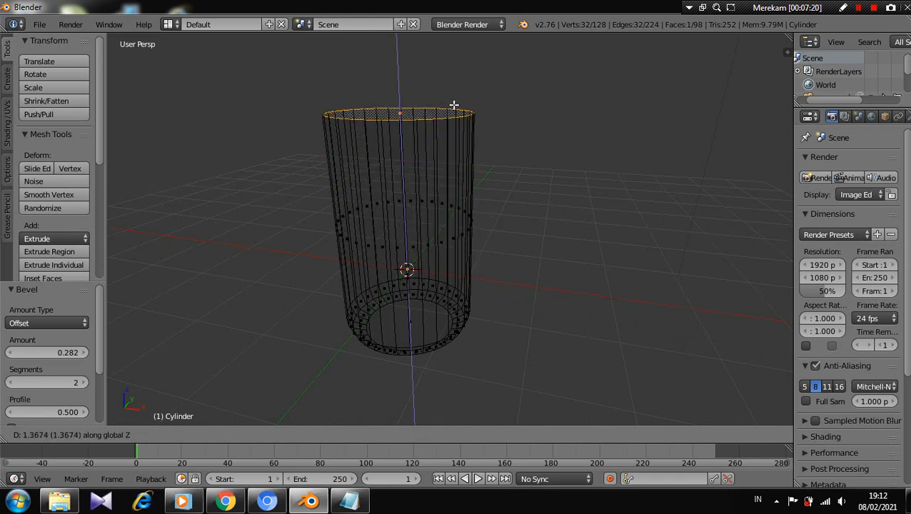
click(453, 104)
scroll(451, 136, down, 3)
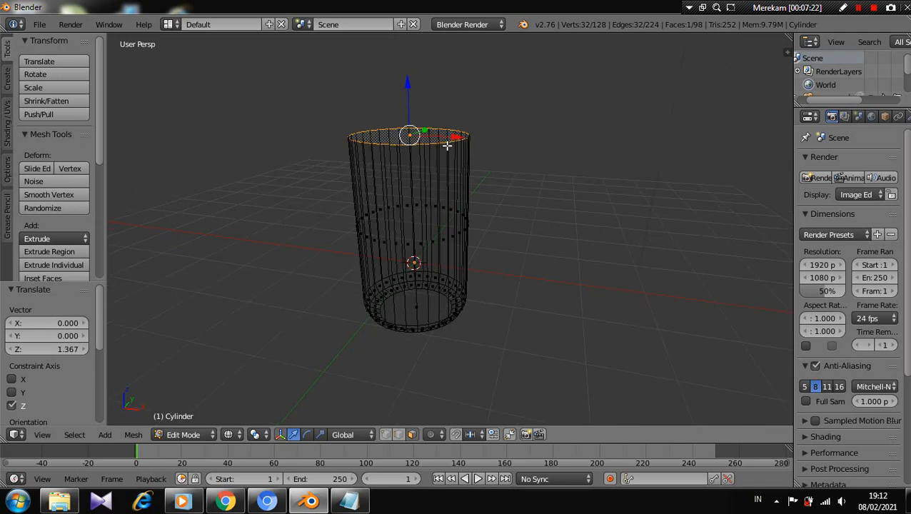
Scale the top face up uniformly by about 1.318 to taper the glass outward
shift+middle_drag(445, 153, 456, 185)
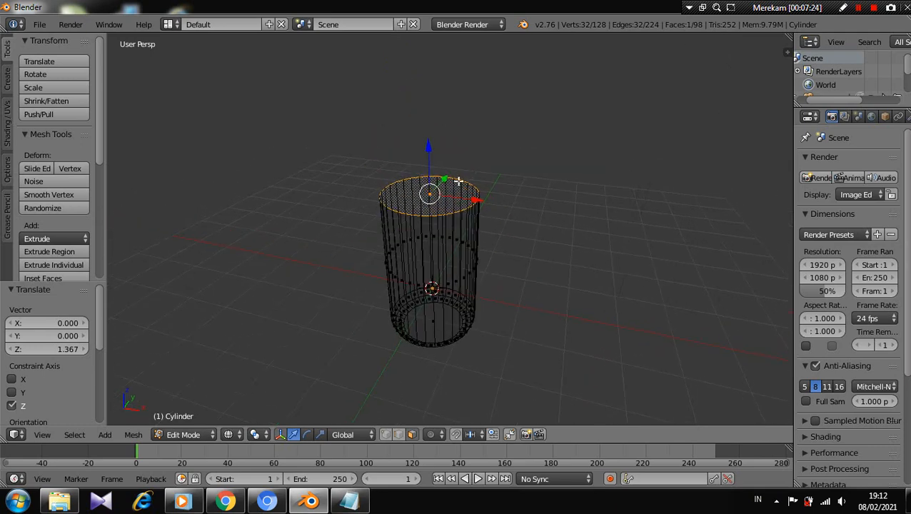
key(s)
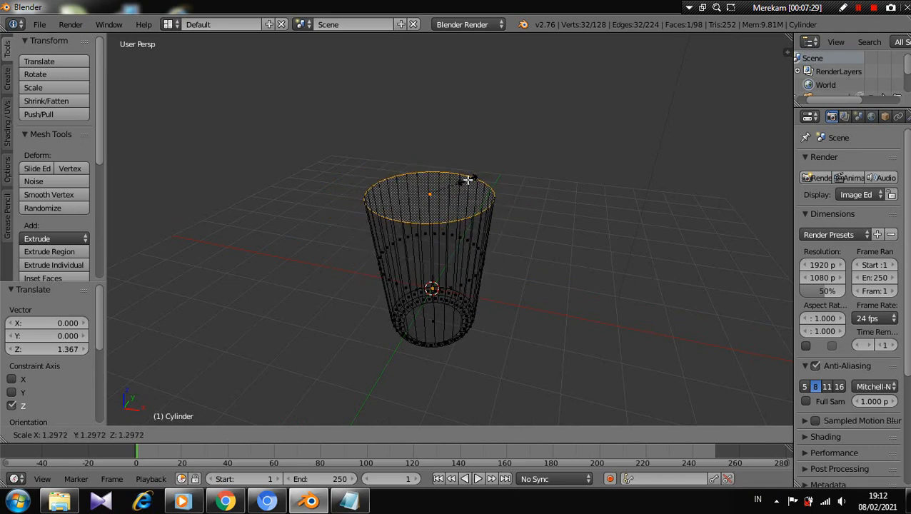
click(467, 178)
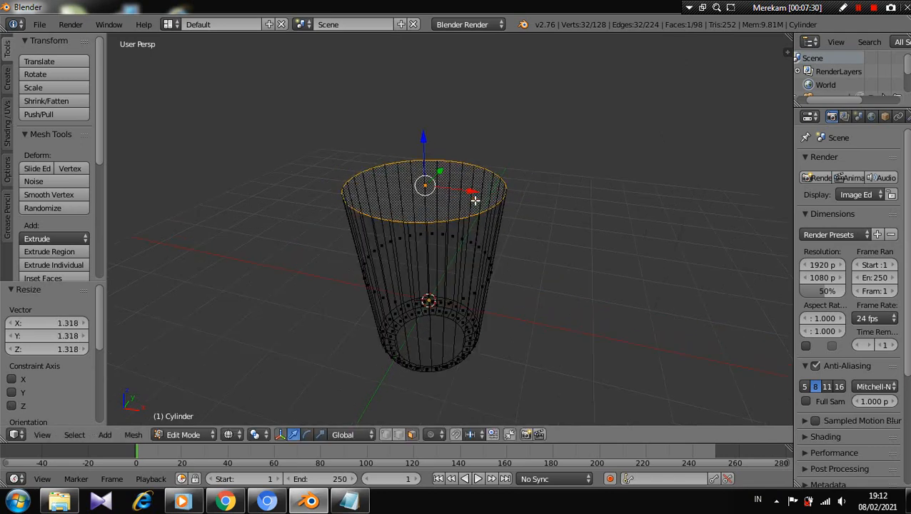
Widen the glass's rim further by scaling the top face uniformly by about 1.214
scroll(473, 199, up, 3)
scroll(482, 187, down, 1)
scroll(474, 194, down, 5)
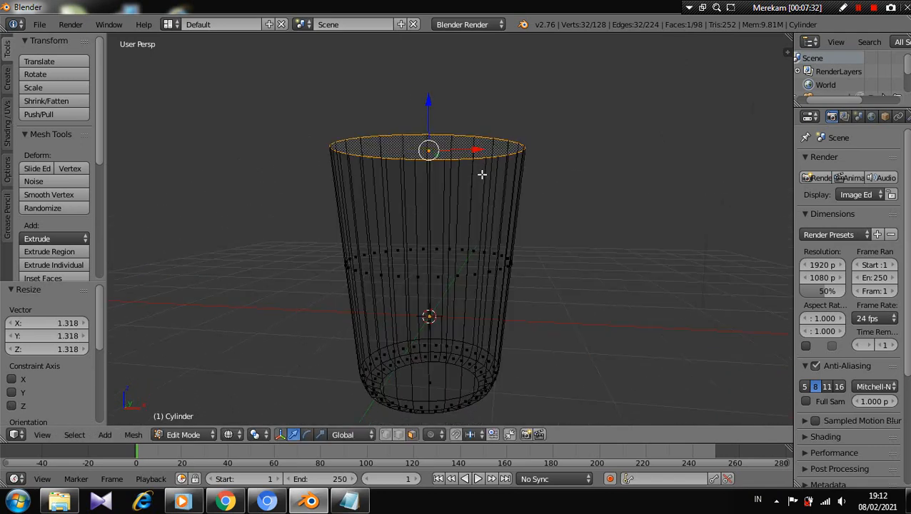
scroll(485, 242, up, 2)
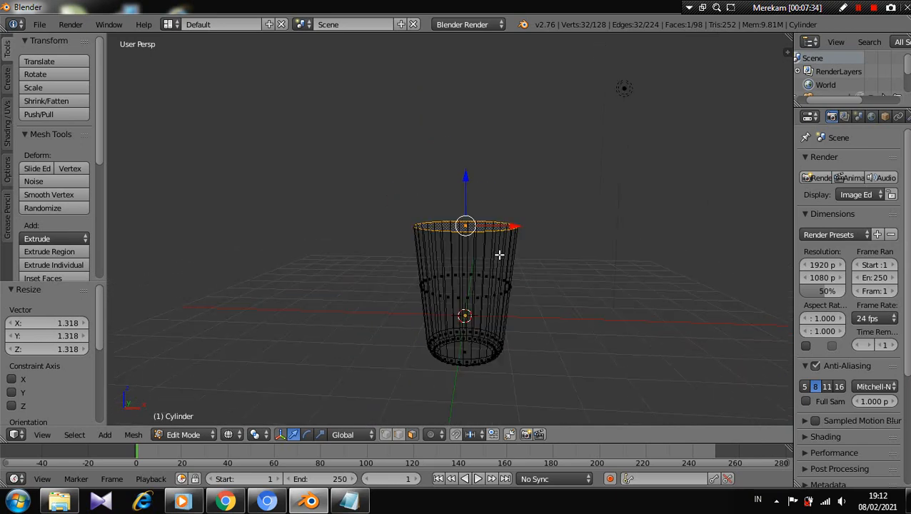
key(s)
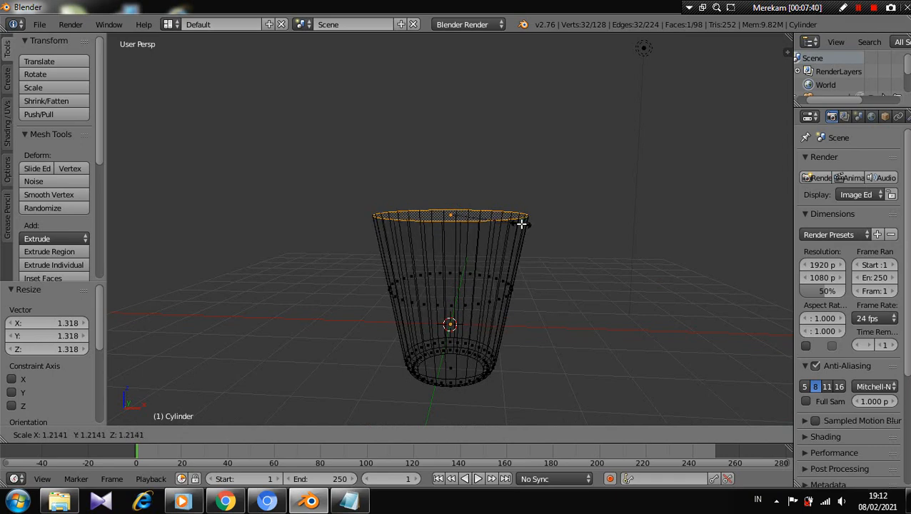
click(521, 223)
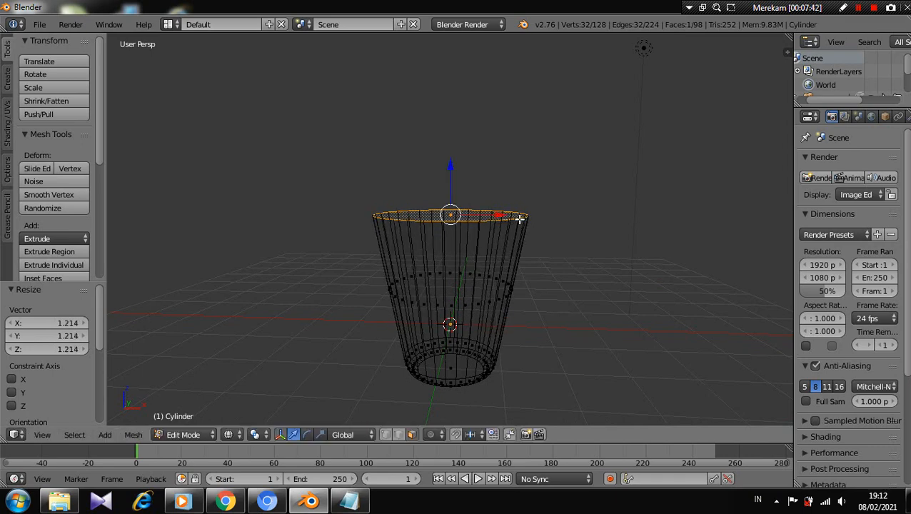
Raise the top face about 0.843 along the global Z axis to make the glass taller
key(g)
key(x)
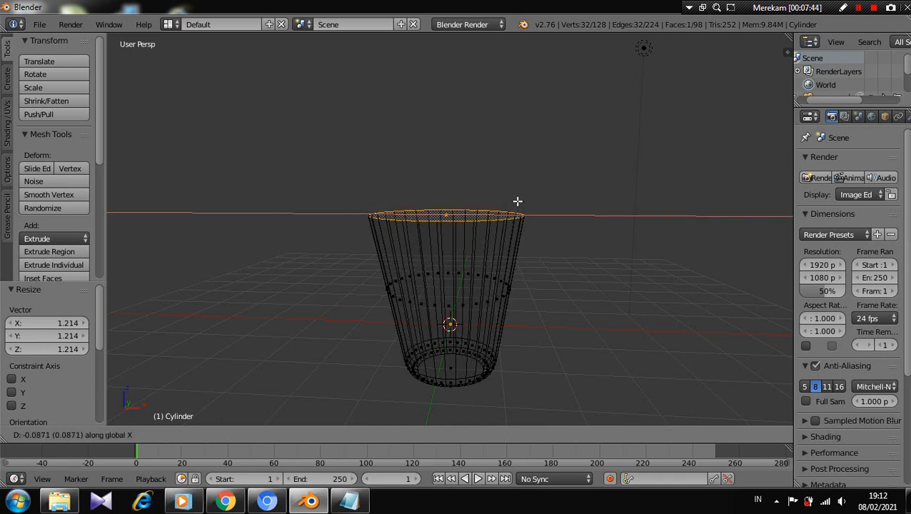
key(z)
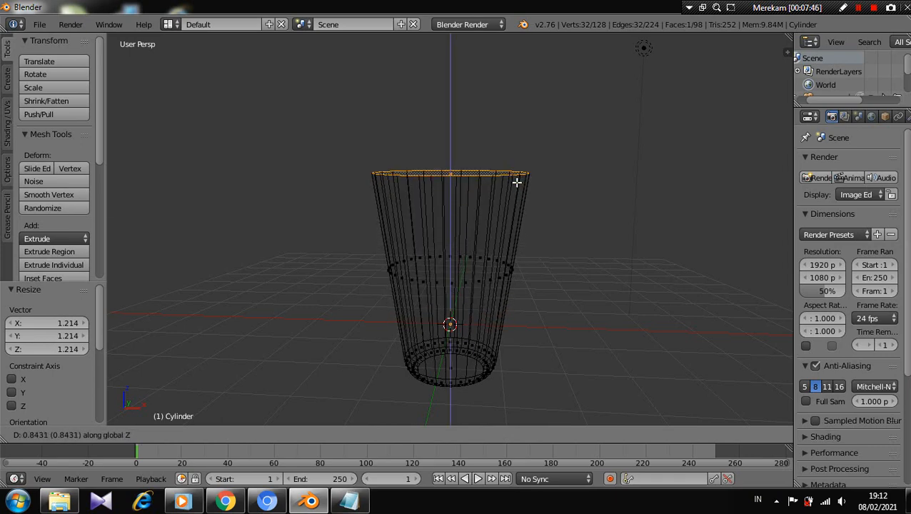
click(516, 182)
middle_drag(514, 179, 460, 231)
scroll(461, 231, up, 4)
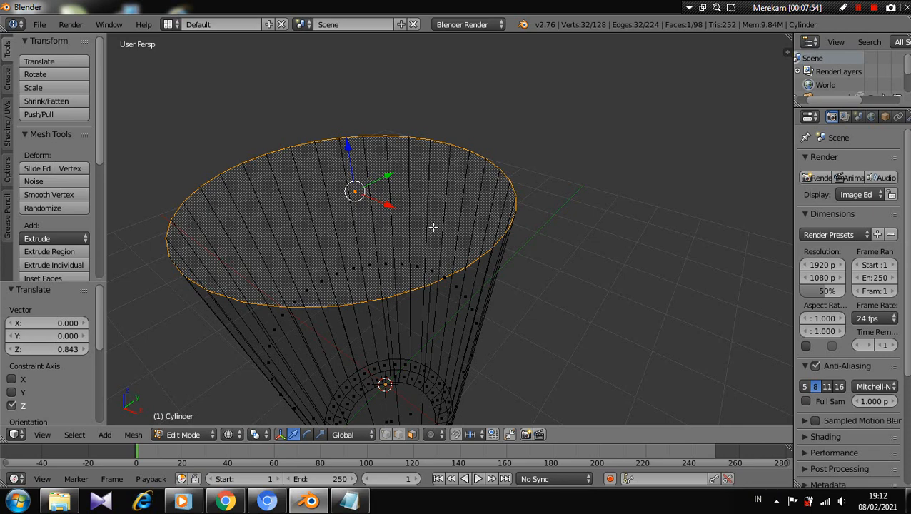
key(e)
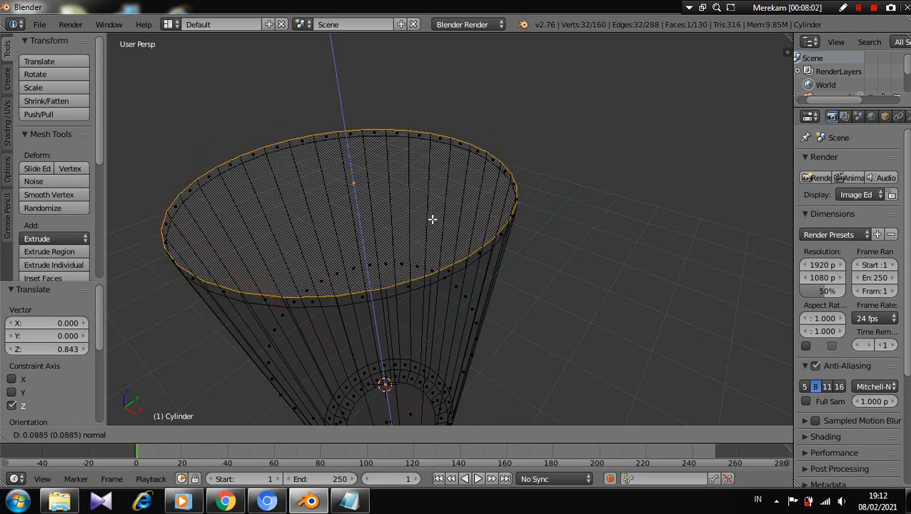
click(432, 219)
key(s)
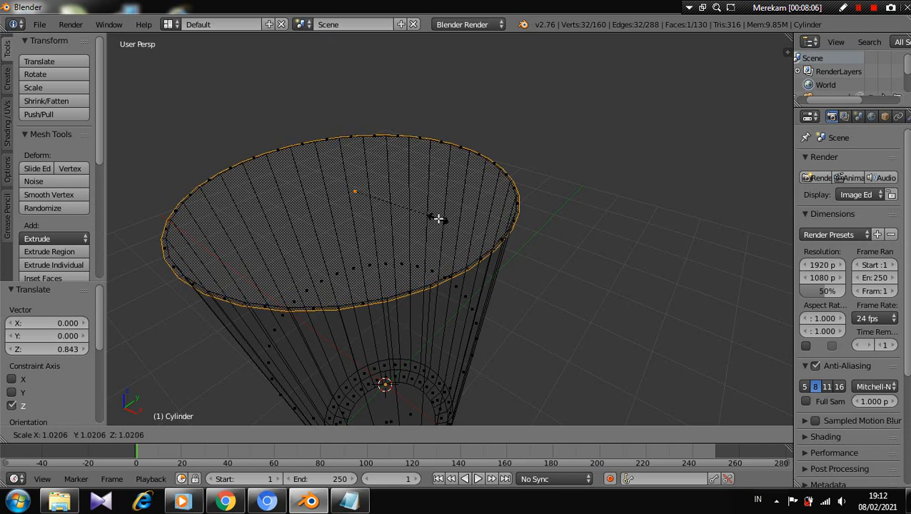
right_click(438, 218)
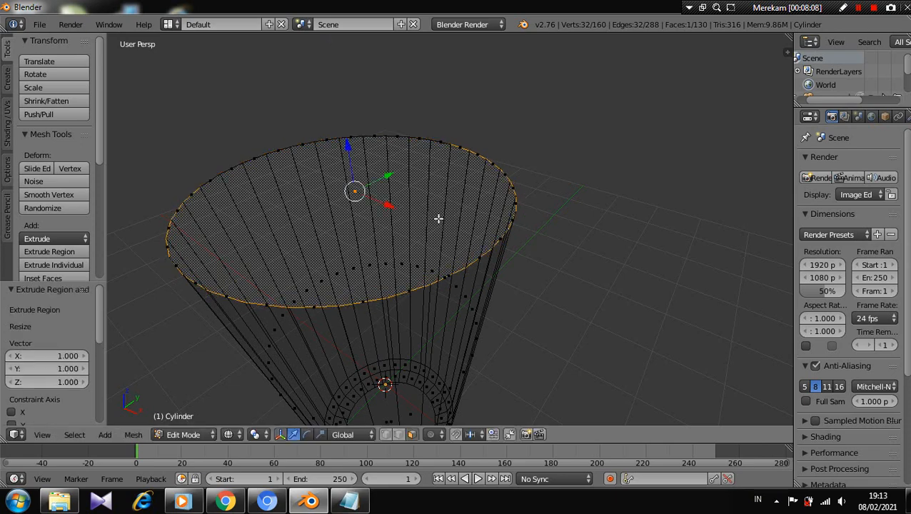
key(ctrl+z)
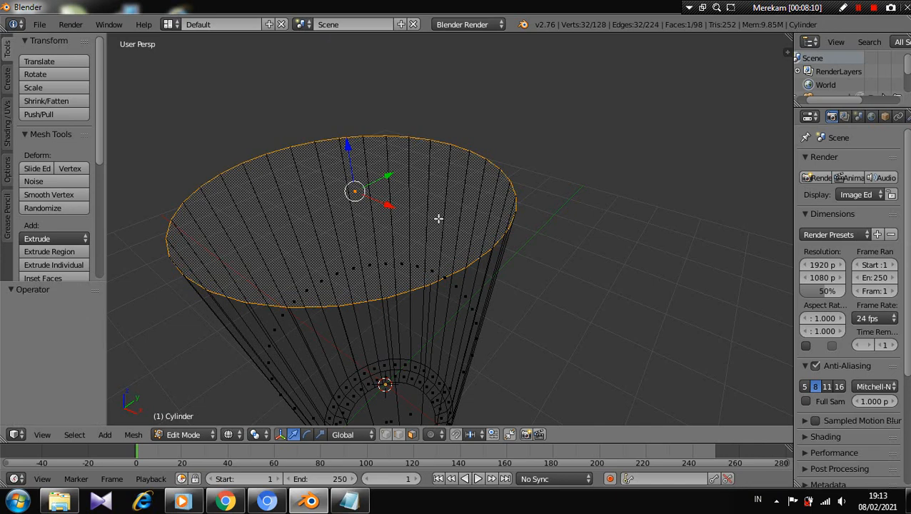
Extrude the top face upward by about 0.072 to form a thin rim band
key(e)
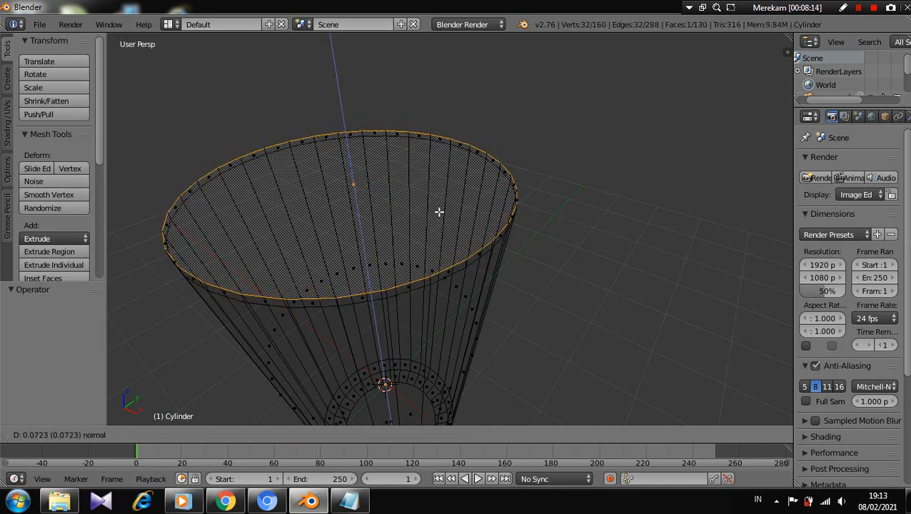
click(439, 211)
middle_drag(439, 211, 445, 185)
scroll(452, 190, up, 1)
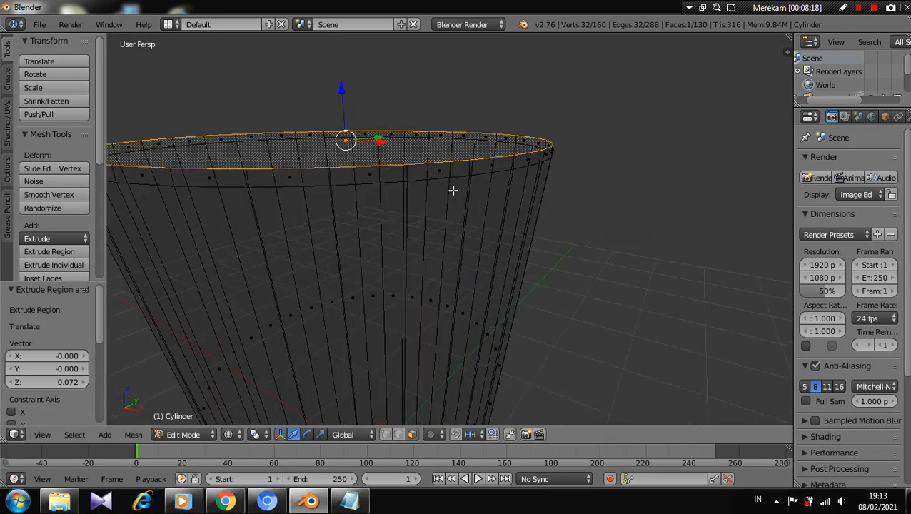
Flare the top face of the glass's rim slightly by scaling it uniformly by about 1.041
key(z)
key(z)
scroll(453, 190, down, 3)
scroll(451, 189, up, 2)
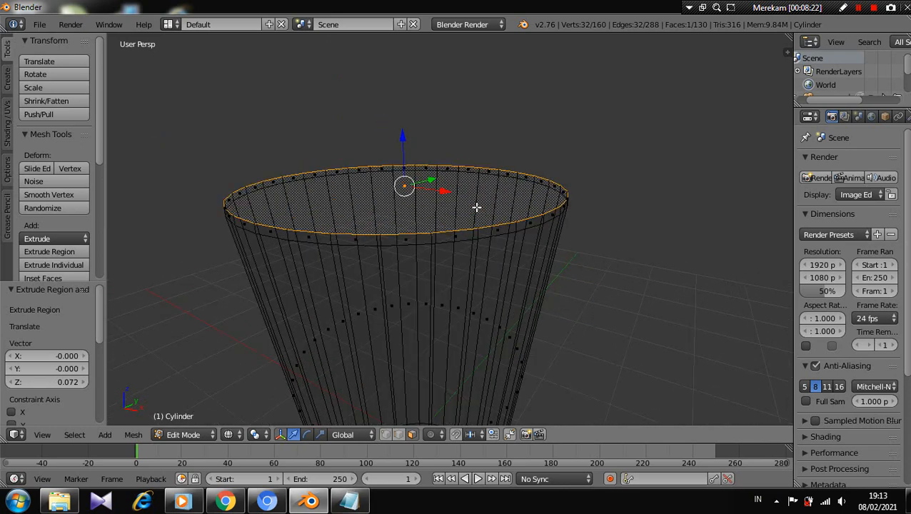
key(s)
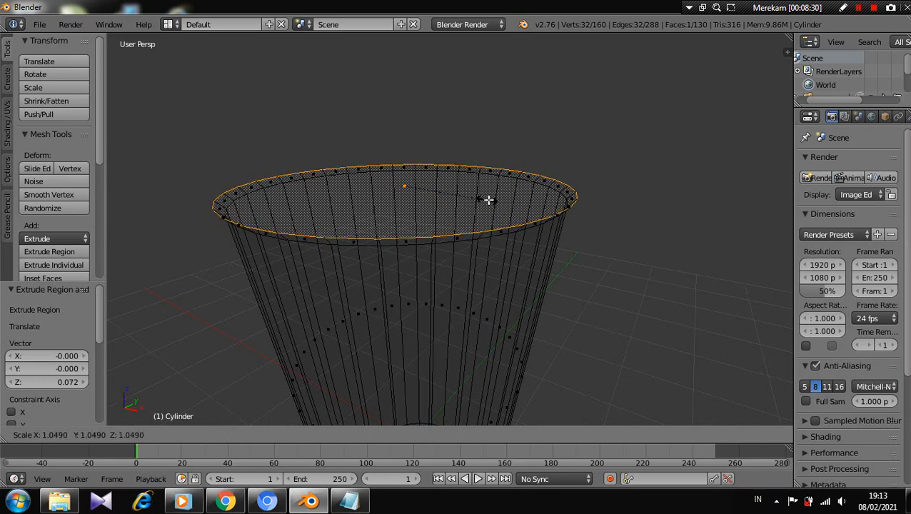
click(481, 199)
scroll(496, 227, up, 1)
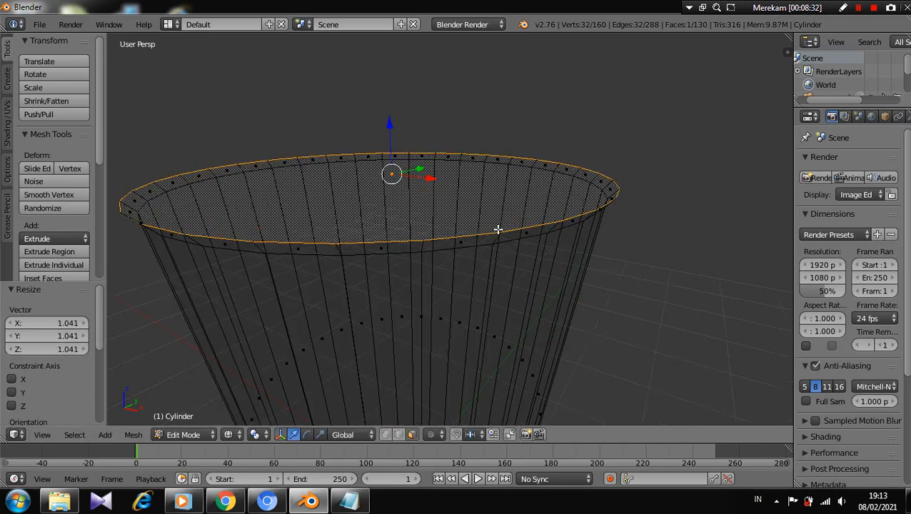
Extrude the flared top face upward by about 0.048 to thicken the rim band
middle_drag(495, 222, 486, 243)
scroll(488, 170, down, 2)
scroll(490, 211, up, 2)
scroll(494, 234, down, 3)
scroll(486, 243, up, 1)
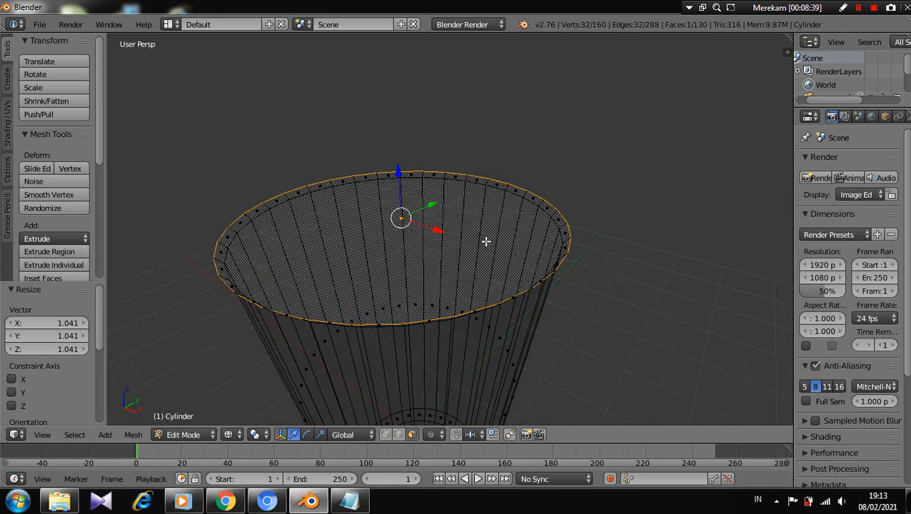
key(e)
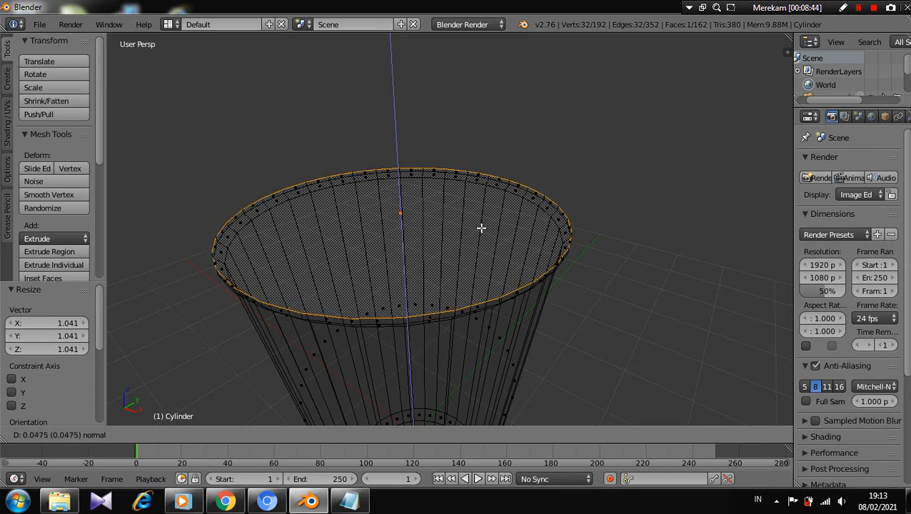
click(481, 228)
Extrude the top face in place and scale the new face inward to about 0.963 to form the lip's thickness
mouse_move(490, 242)
middle_down()
mouse_move(488, 219)
mouse_move(495, 228)
middle_up()
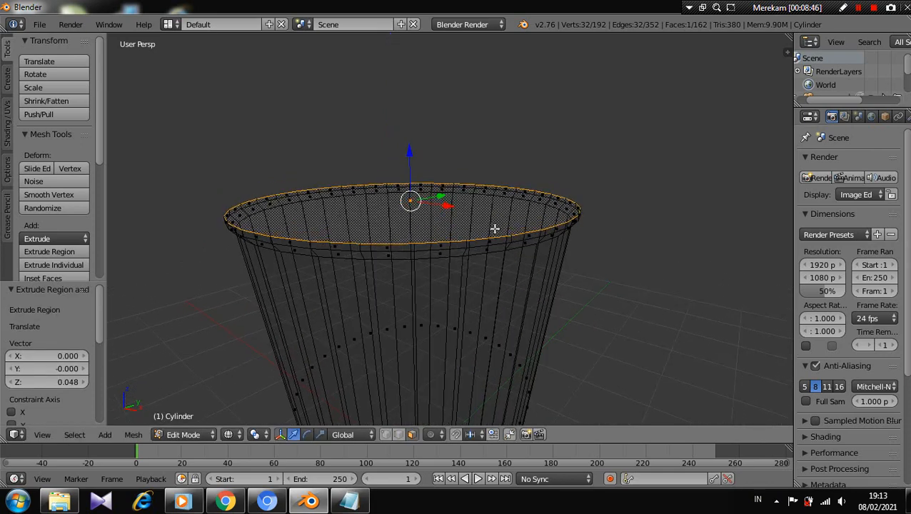
scroll(495, 233, up, 3)
scroll(495, 237, down, 2)
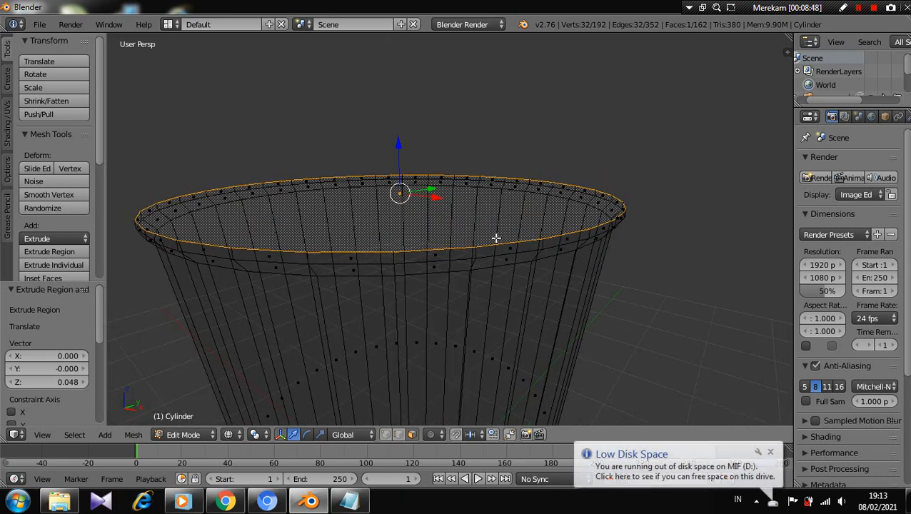
key(e)
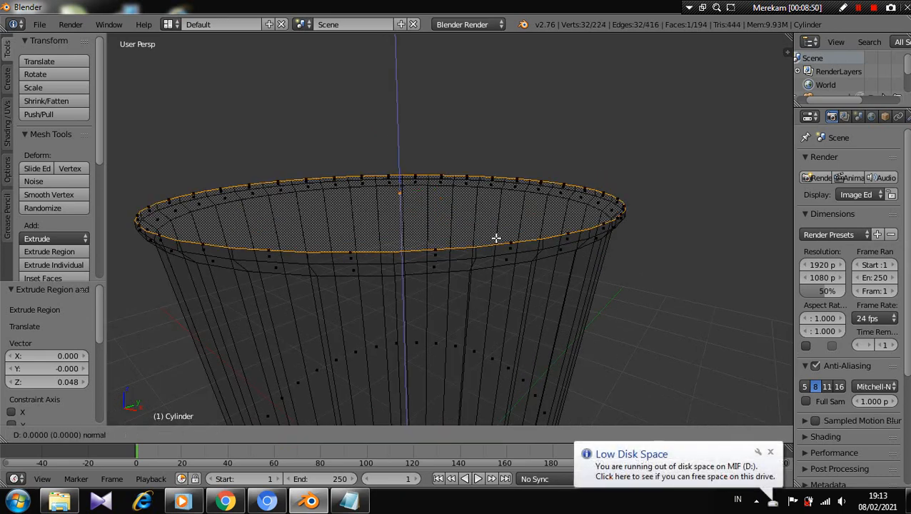
key(s)
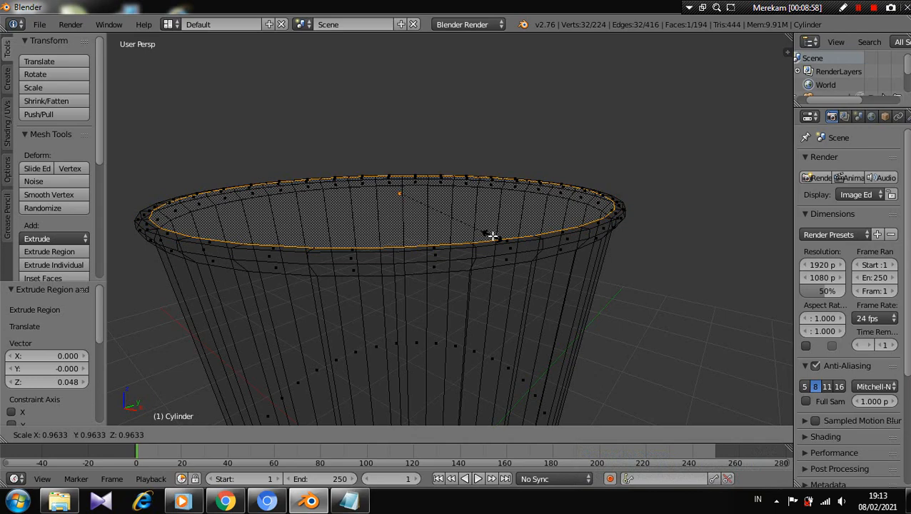
click(492, 237)
scroll(492, 236, down, 2)
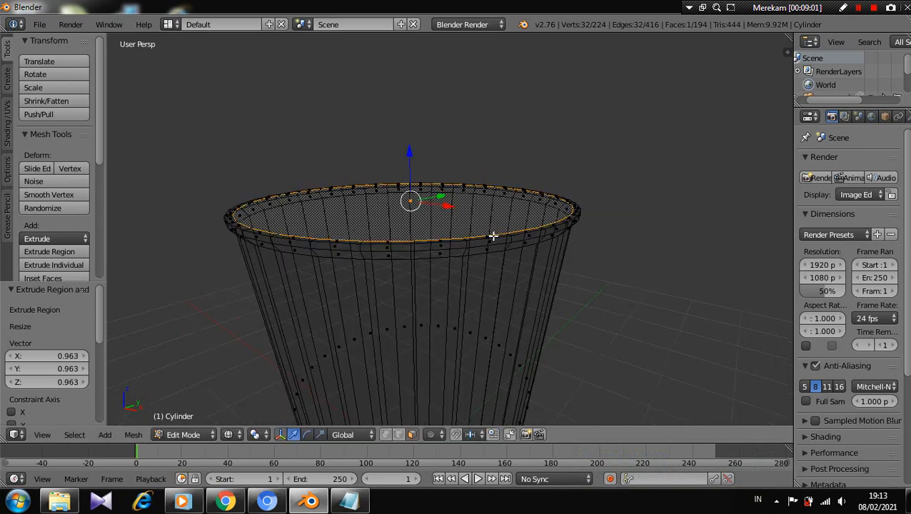
mouse_move(486, 234)
middle_down()
mouse_move(486, 245)
mouse_move(490, 224)
middle_up()
scroll(490, 224, up, 4)
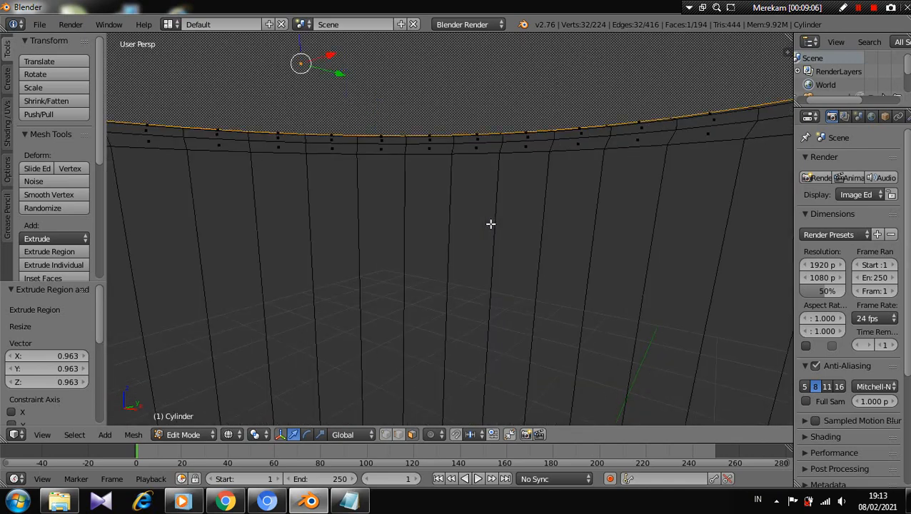
scroll(491, 225, down, 3)
scroll(490, 225, down, 2)
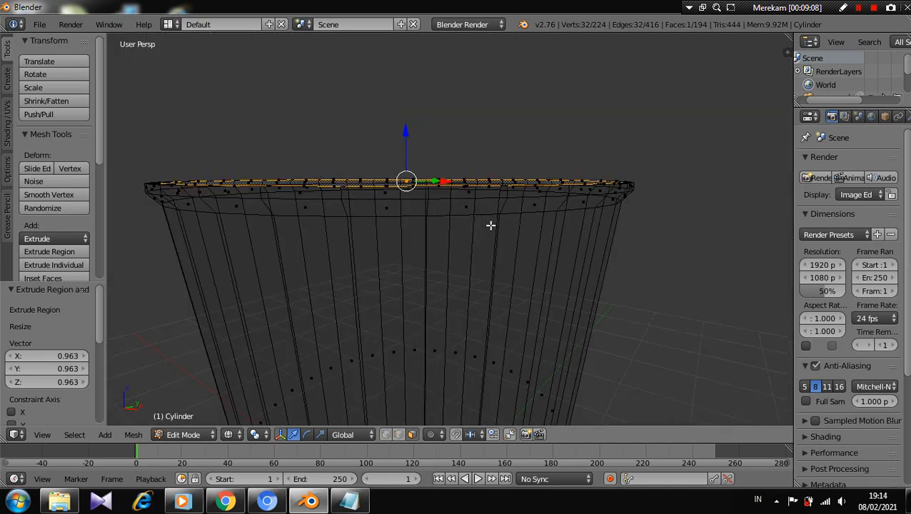
mouse_move(480, 223)
middle_down()
mouse_move(460, 217)
mouse_move(464, 227)
middle_up()
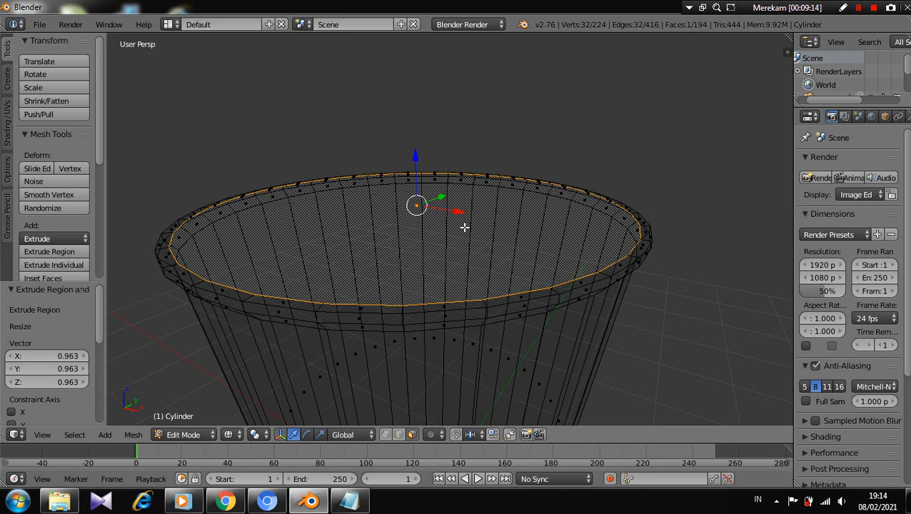
key(g)
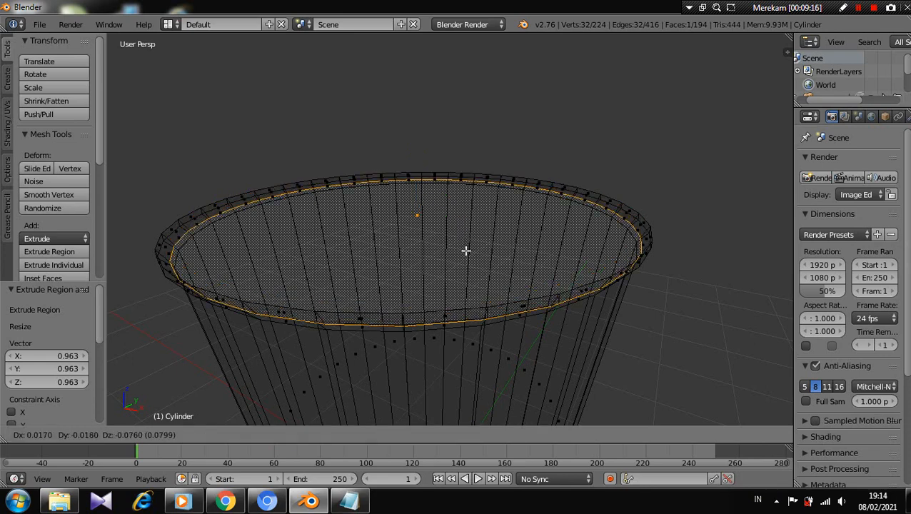
right_click(465, 257)
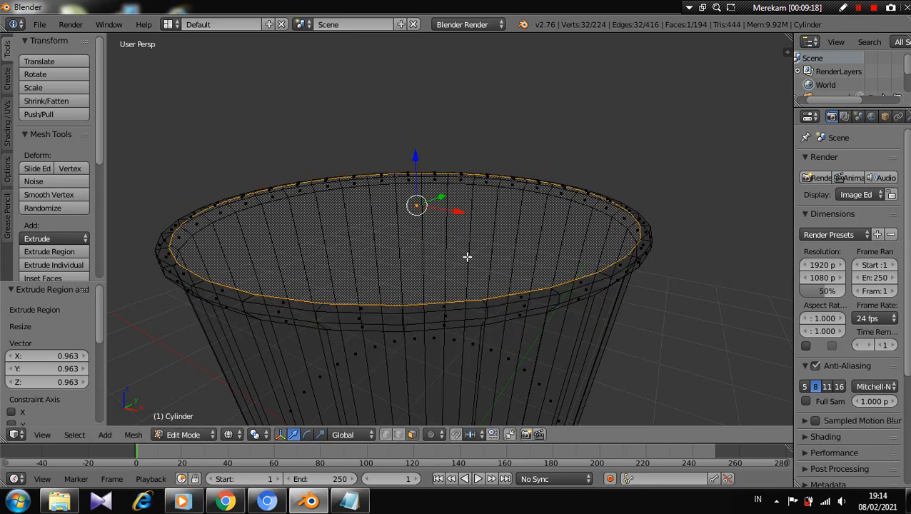
middle_drag(466, 257, 461, 266)
scroll(462, 262, down, 3)
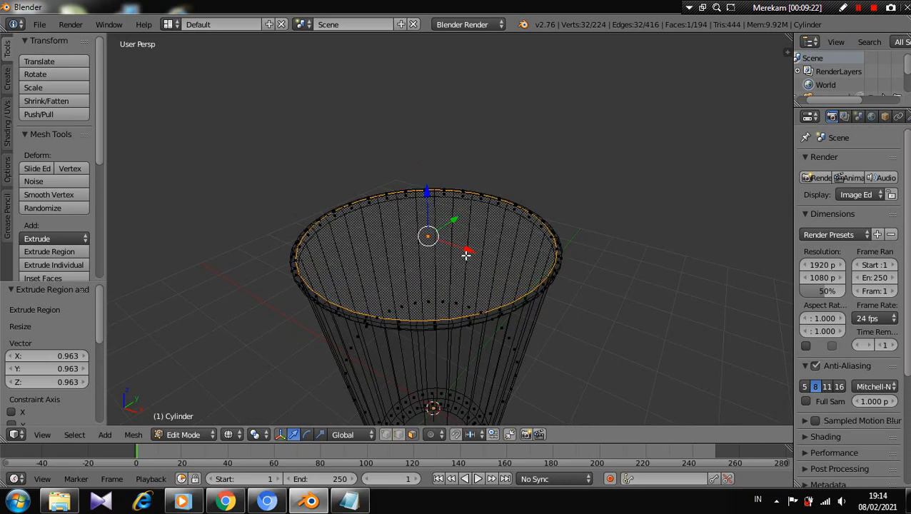
key(g)
key(z)
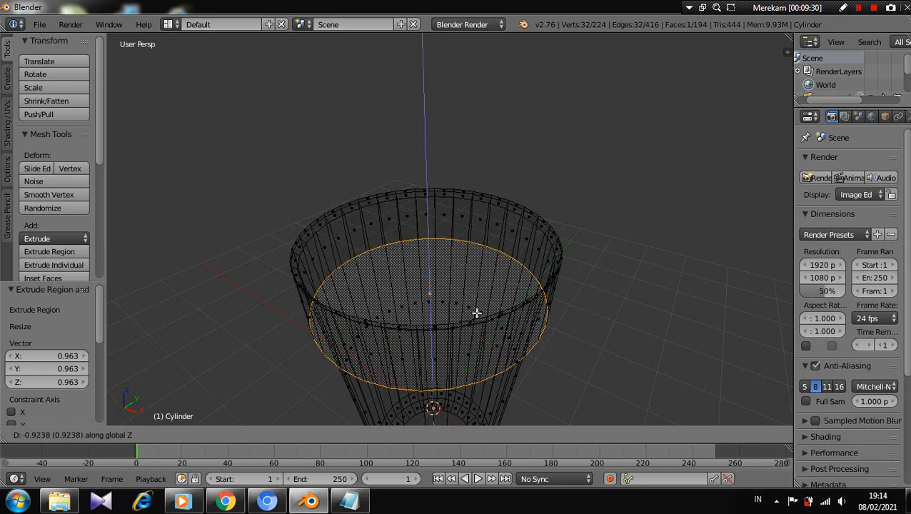
right_click(476, 312)
scroll(475, 314, down, 3)
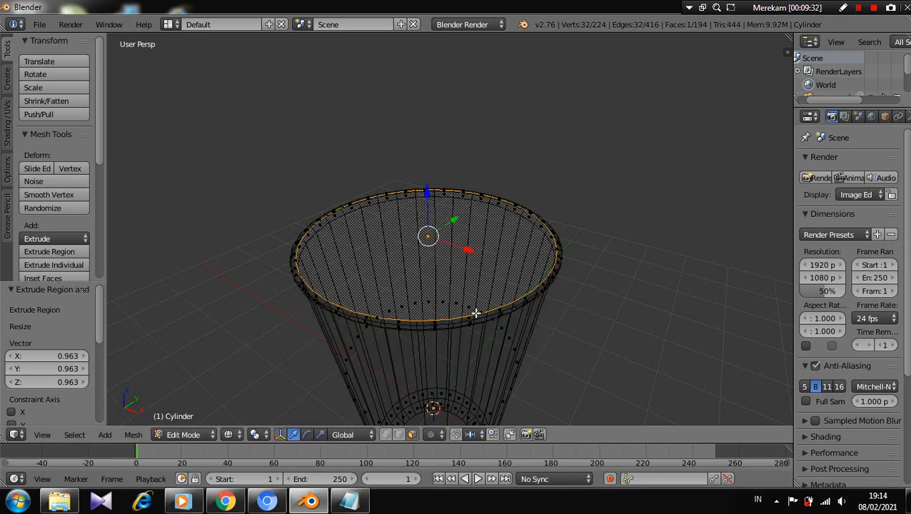
middle_drag(477, 303, 488, 224)
scroll(462, 207, down, 1)
scroll(488, 223, up, 1)
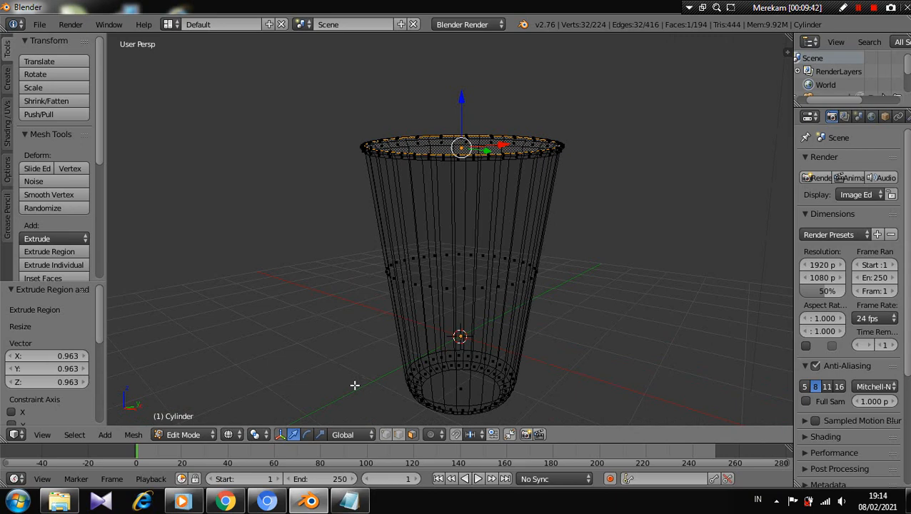
scroll(472, 201, down, 3)
middle_drag(472, 202, 518, 205)
scroll(523, 203, up, 3)
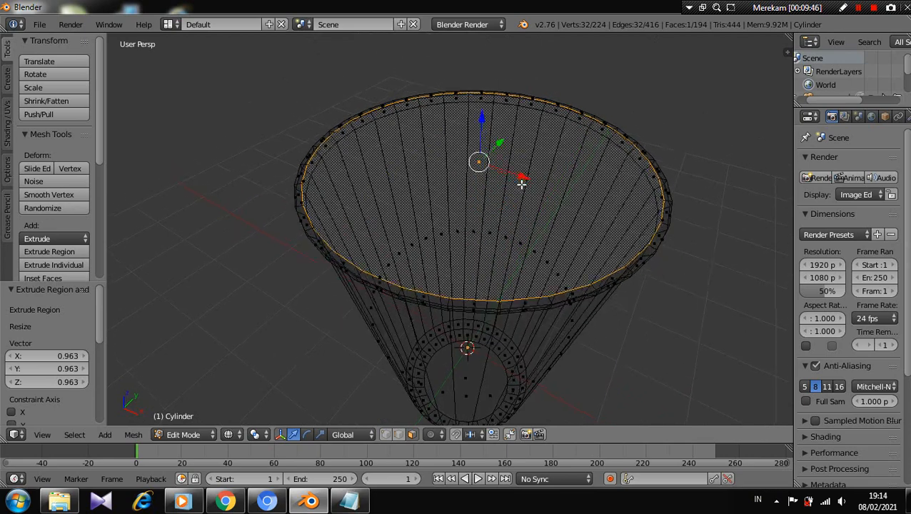
scroll(528, 200, up, 2)
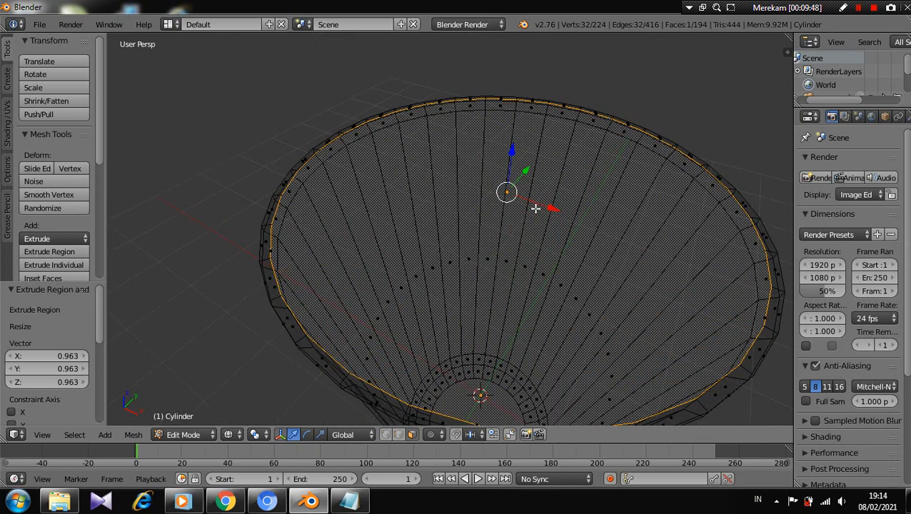
key(g)
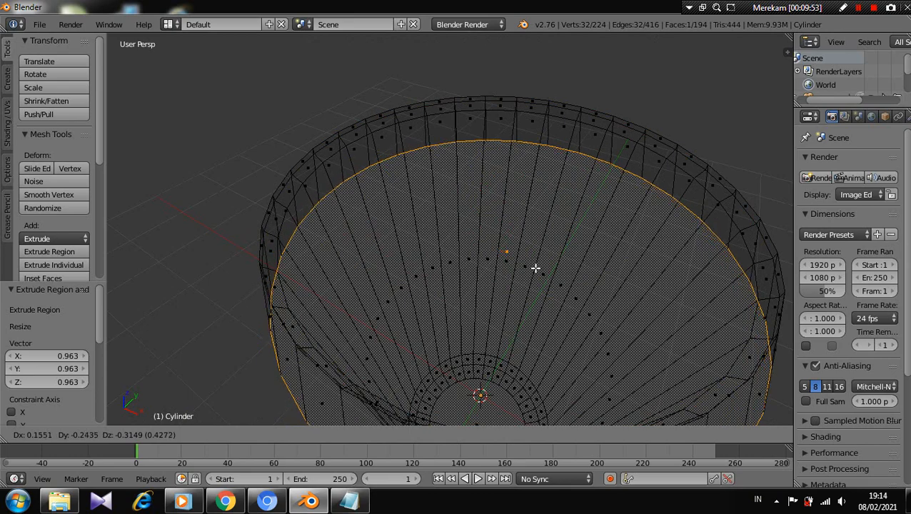
right_click(535, 268)
Lower the inner lip face about 3.957 along the global Z axis to hollow out the glass
scroll(534, 268, down, 4)
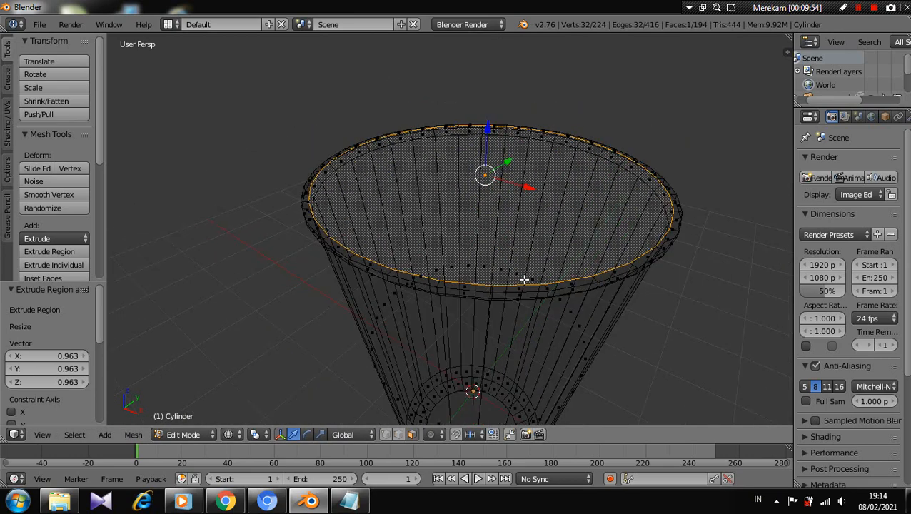
scroll(524, 279, down, 5)
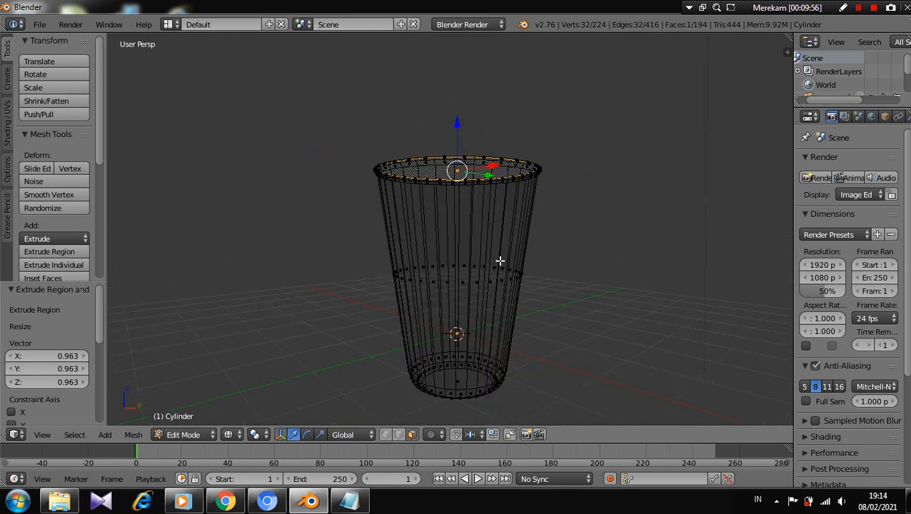
key(g)
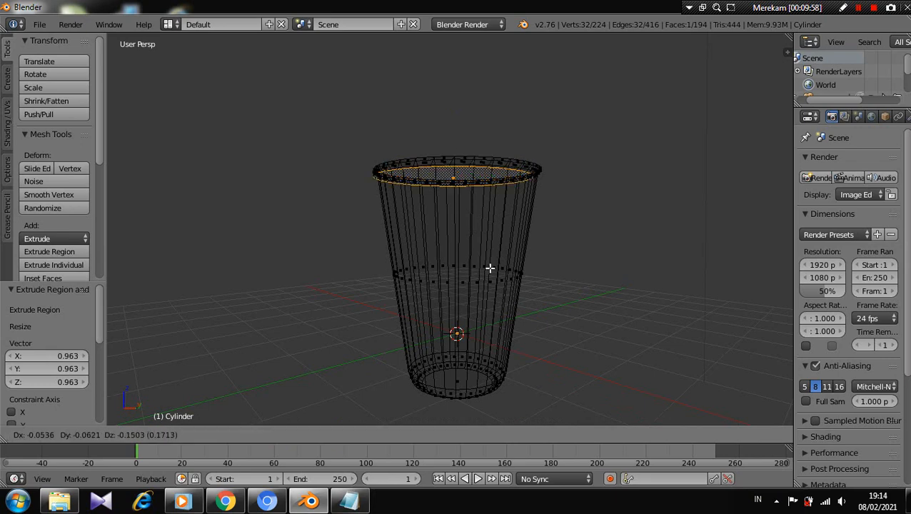
key(x)
key(z)
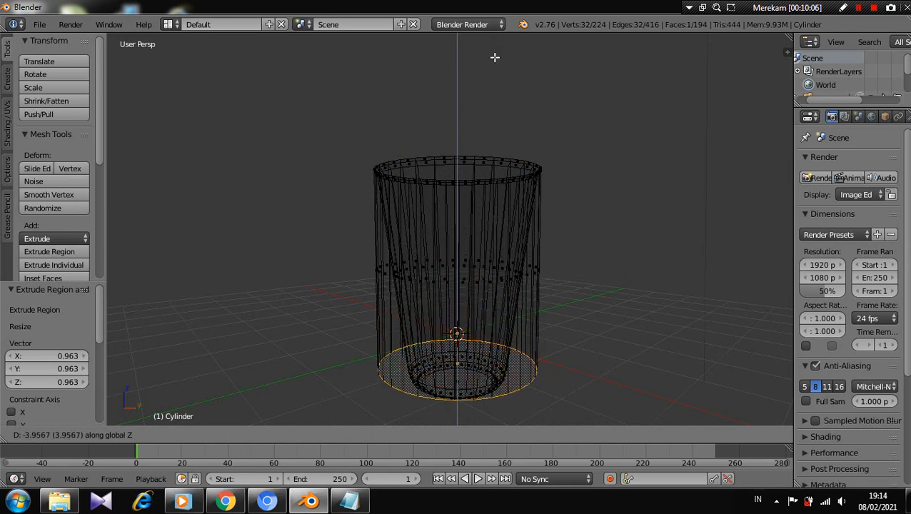
click(494, 58)
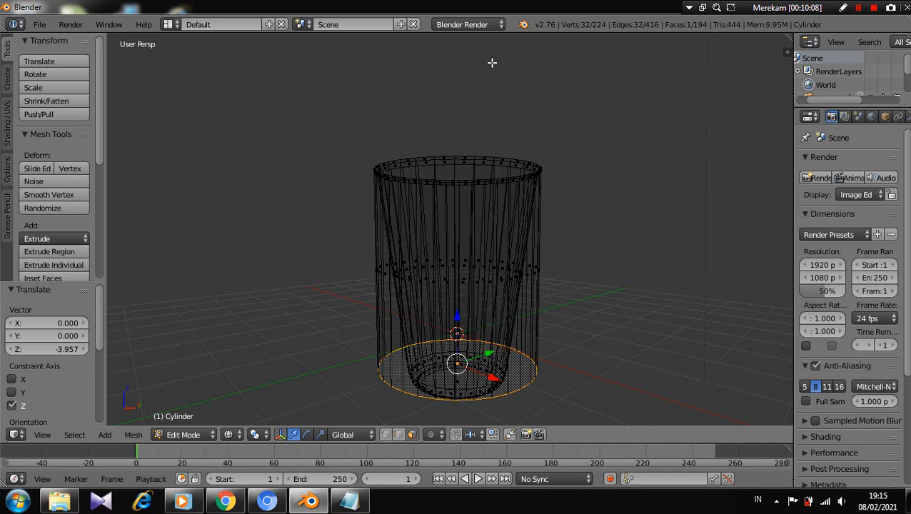
Scale the lowered inner face uniformly to about 0.601 so the inner wall follows the glass's taper
key(s)
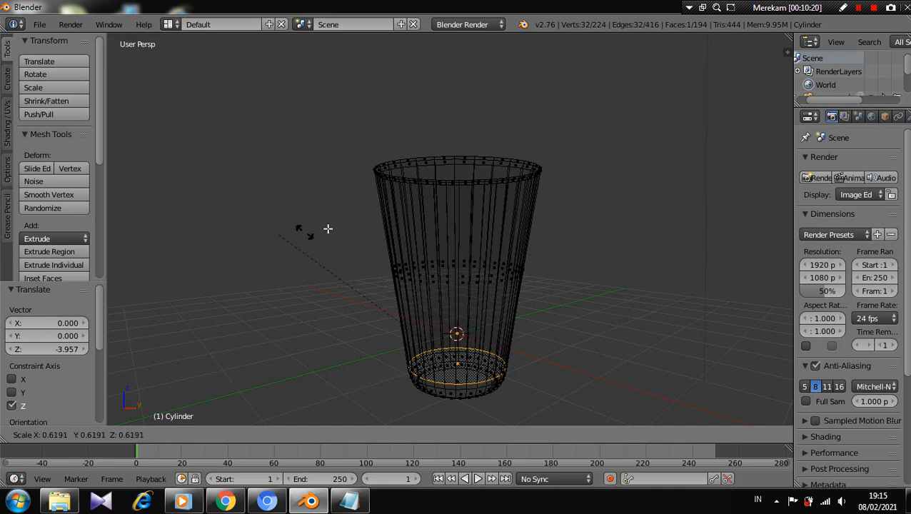
click(369, 221)
scroll(451, 169, down, 1)
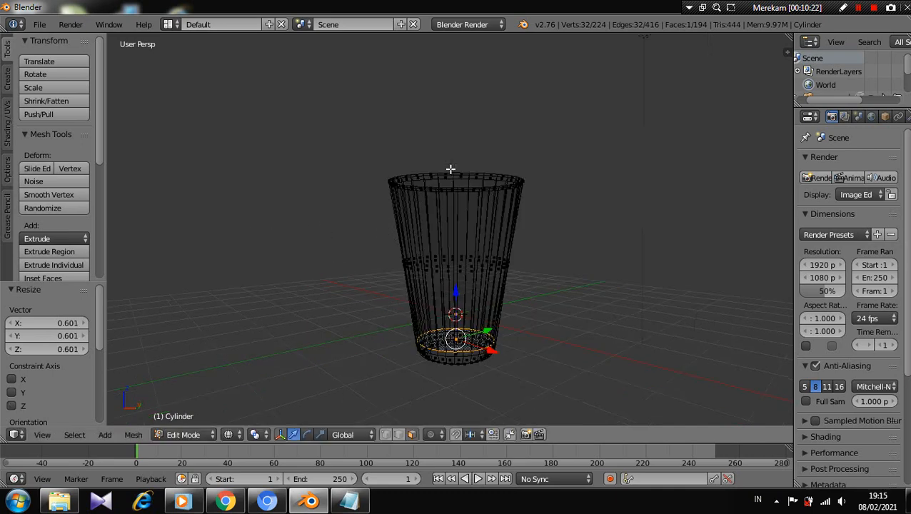
Set the viewport to solid shading and return the glass to Object Mode to examine its hollowed shape
middle_drag(451, 188, 447, 312)
scroll(471, 278, up, 2)
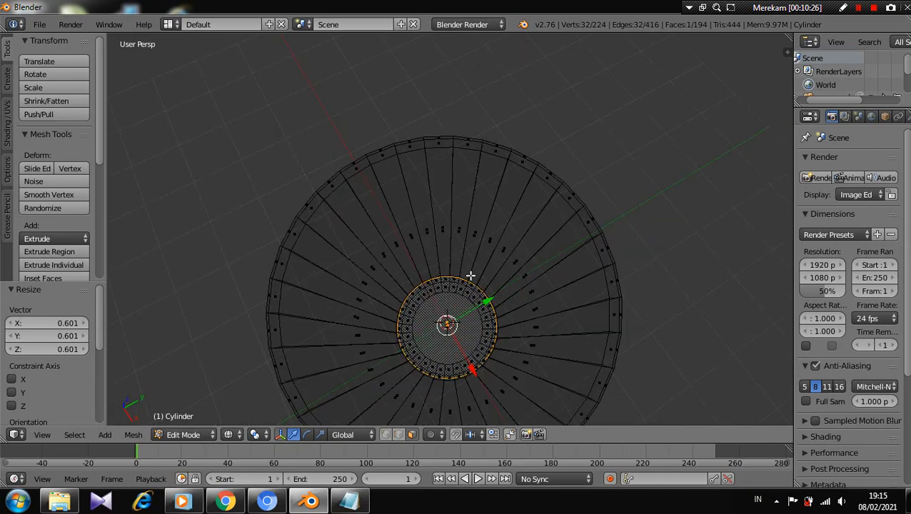
middle_drag(470, 276, 482, 193)
scroll(480, 195, down, 3)
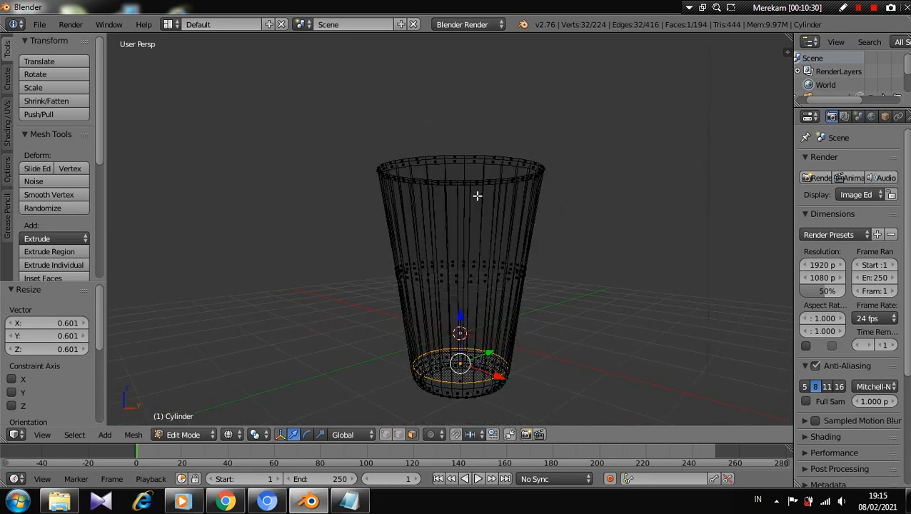
key(z)
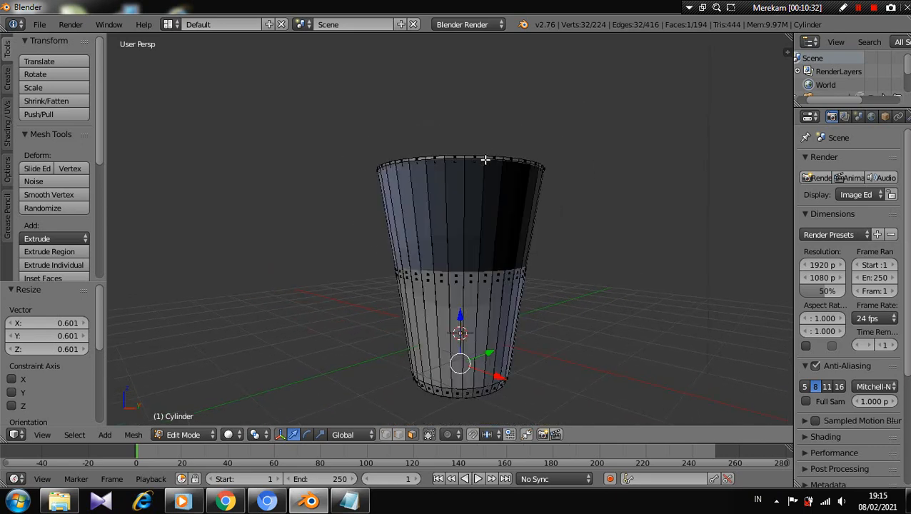
key(z)
key(z)
mouse_move(485, 160)
middle_down()
mouse_move(463, 193)
mouse_move(398, 218)
mouse_move(450, 233)
mouse_move(398, 215)
mouse_move(433, 181)
mouse_move(433, 199)
mouse_move(406, 217)
mouse_move(466, 205)
mouse_move(680, 197)
mouse_move(488, 189)
mouse_move(486, 283)
mouse_move(361, 206)
mouse_move(386, 182)
middle_up()
key(Tab)
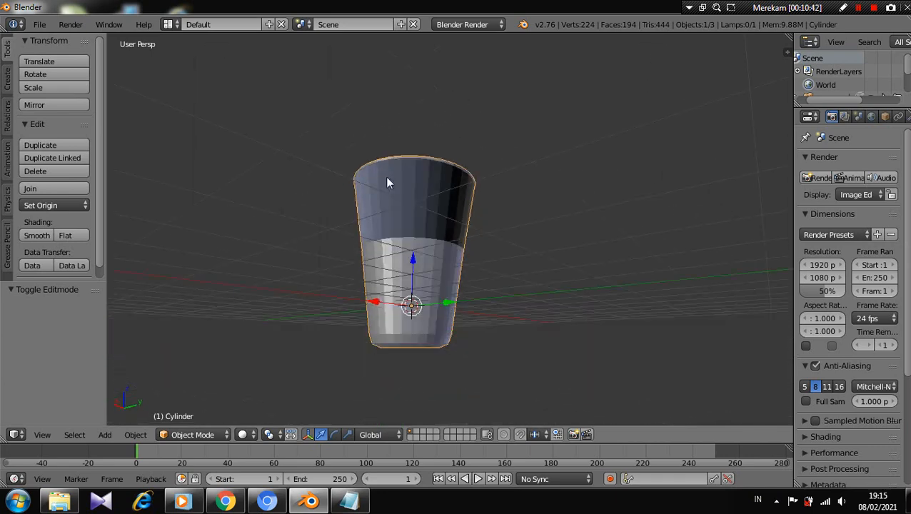
scroll(464, 198, up, 2)
middle_drag(465, 201, 481, 240)
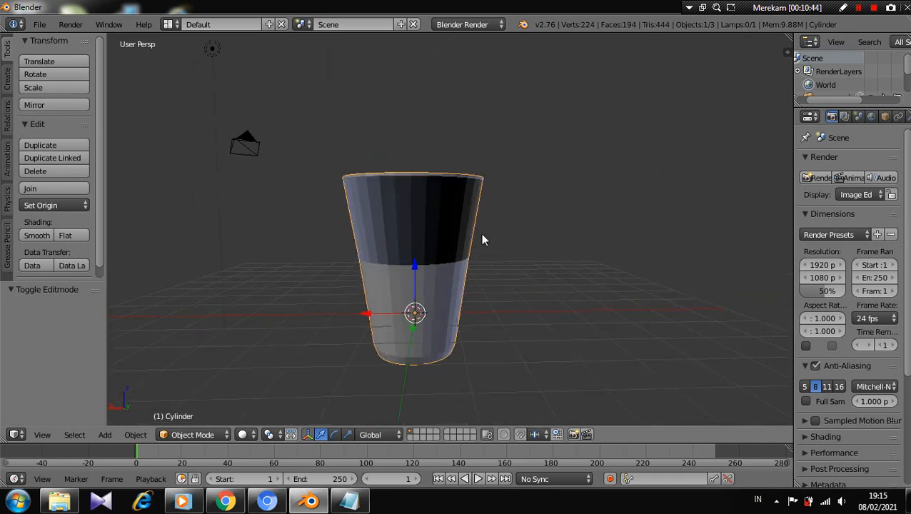
scroll(478, 235, up, 2)
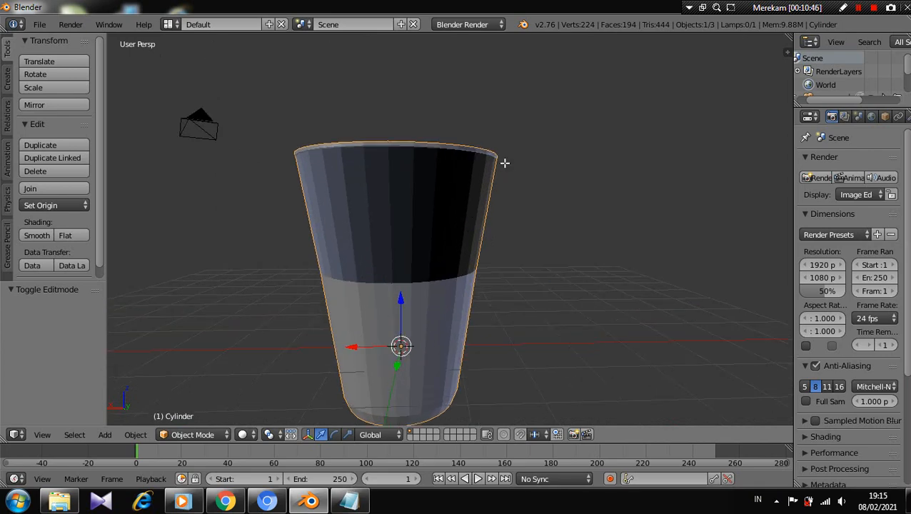
Examine the inner wall and lowered inner face of the glass in wireframe in Edit Mode
key(Tab)
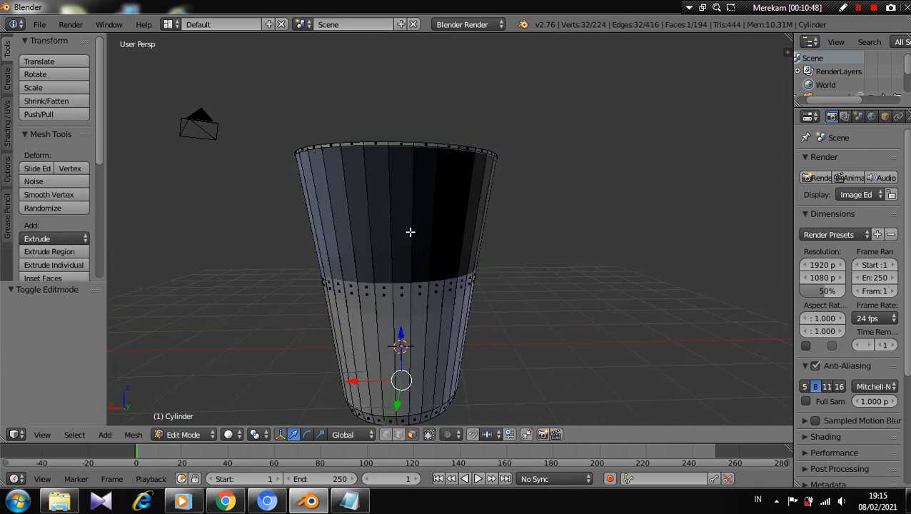
key(z)
scroll(410, 230, up, 4)
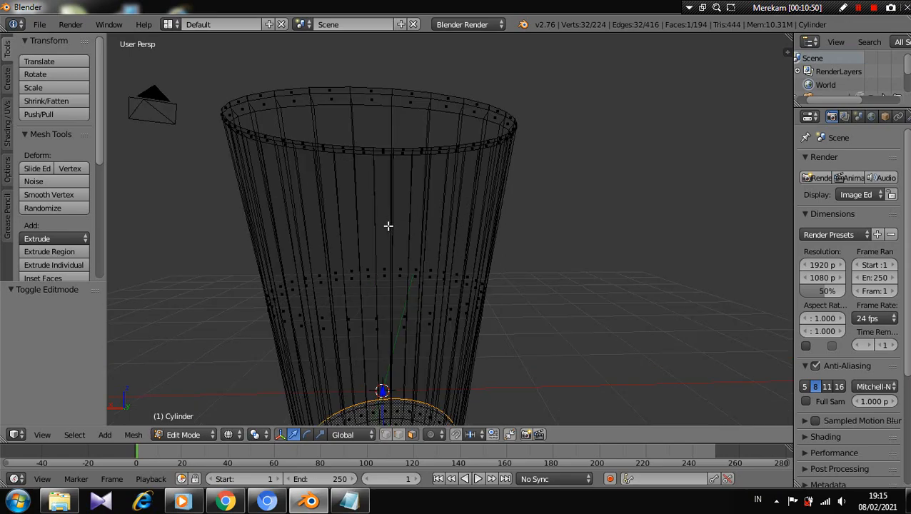
middle_drag(402, 235, 378, 231)
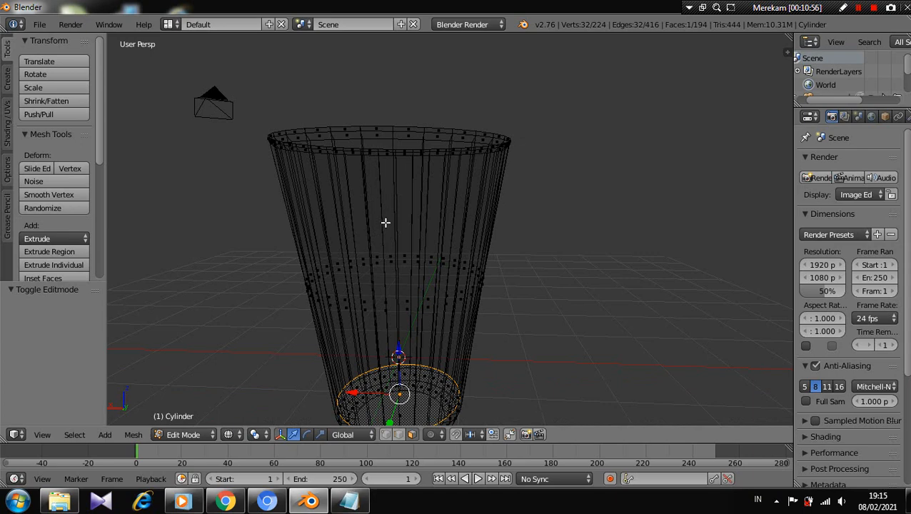
scroll(384, 223, down, 2)
mouse_move(385, 222)
middle_down()
mouse_move(408, 276)
mouse_move(392, 222)
middle_up()
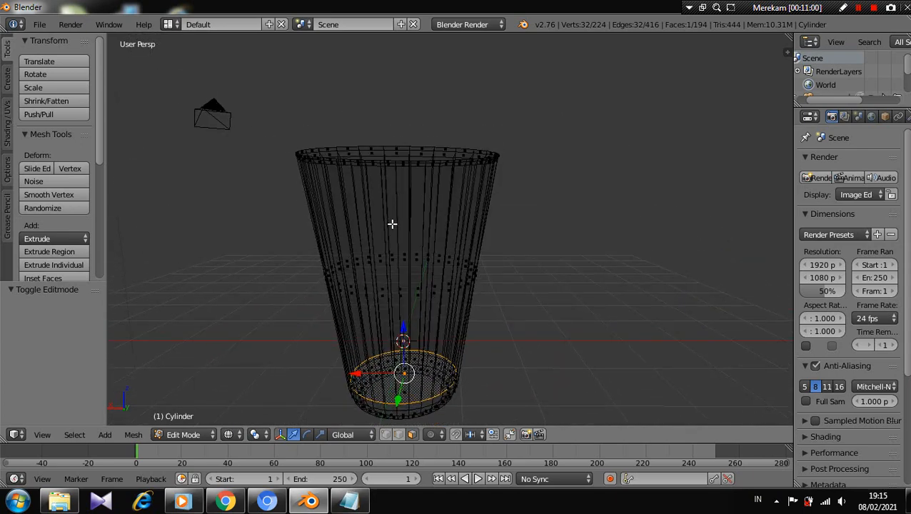
scroll(392, 224, up, 3)
scroll(394, 222, down, 2)
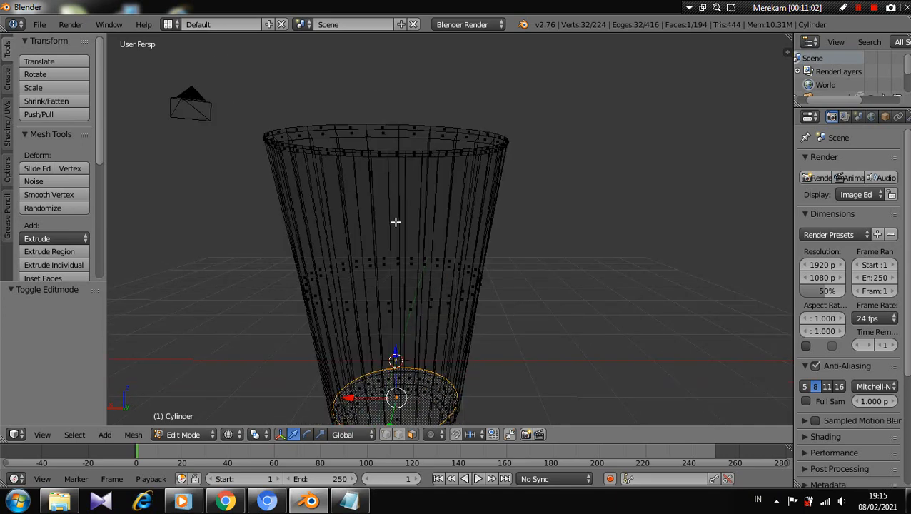
Undo the scaling and lowering of the inner face, and set the viewport back to solid shading
key(ctrl+z)
key(ctrl+z)
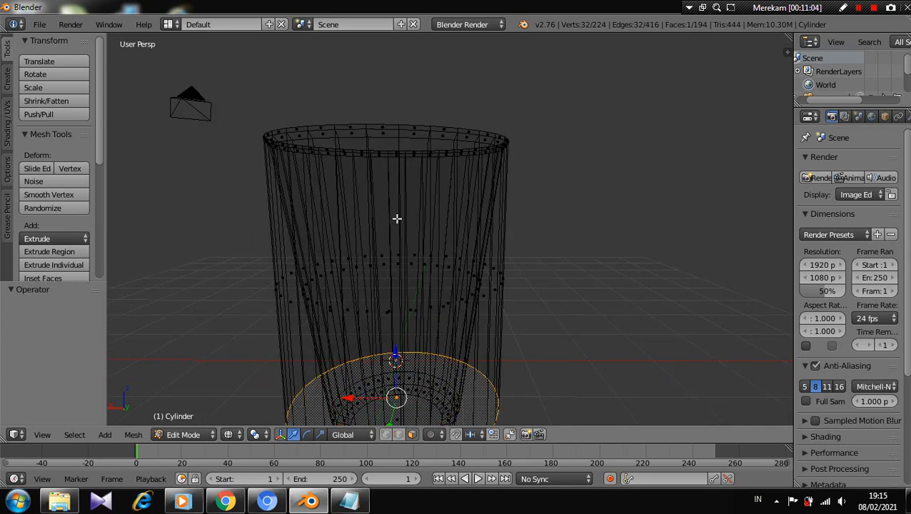
key(ctrl+z)
scroll(396, 219, down, 1)
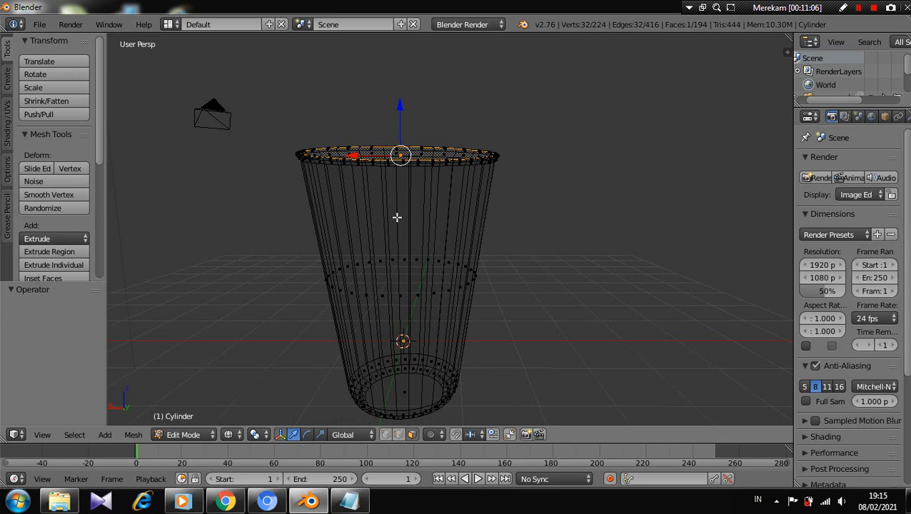
key(z)
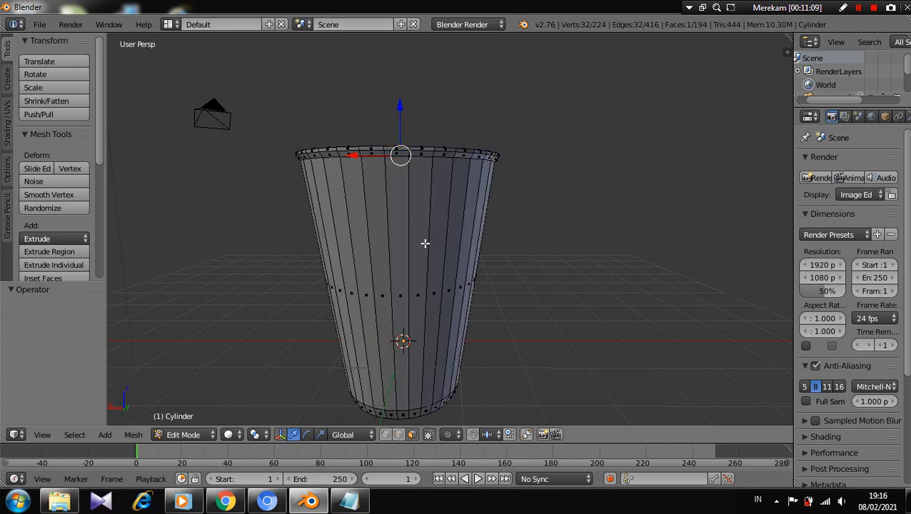
Examine the glass's top face and lip up close, from the side and from above
middle_drag(425, 244, 412, 274)
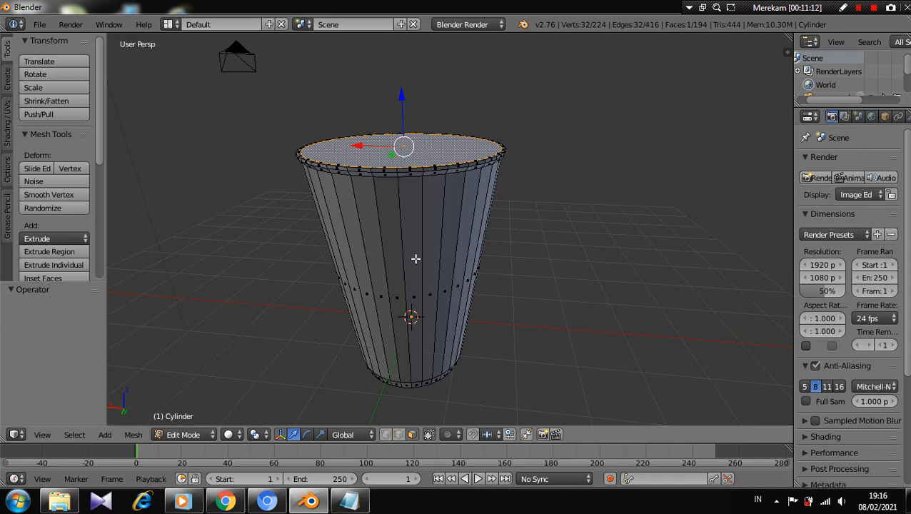
middle_drag(390, 174, 322, 227)
scroll(429, 145, up, 3)
scroll(428, 148, up, 2)
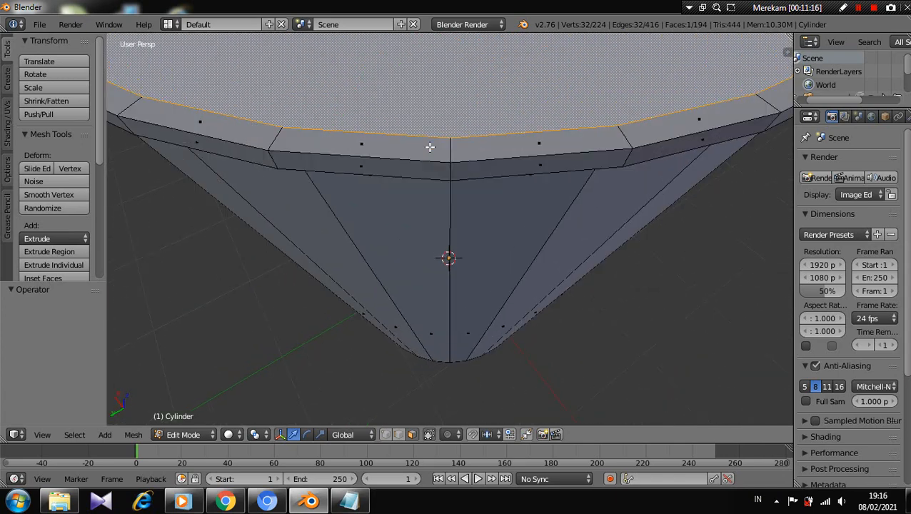
scroll(429, 143, down, 2)
middle_drag(427, 138, 411, 100)
scroll(414, 107, down, 3)
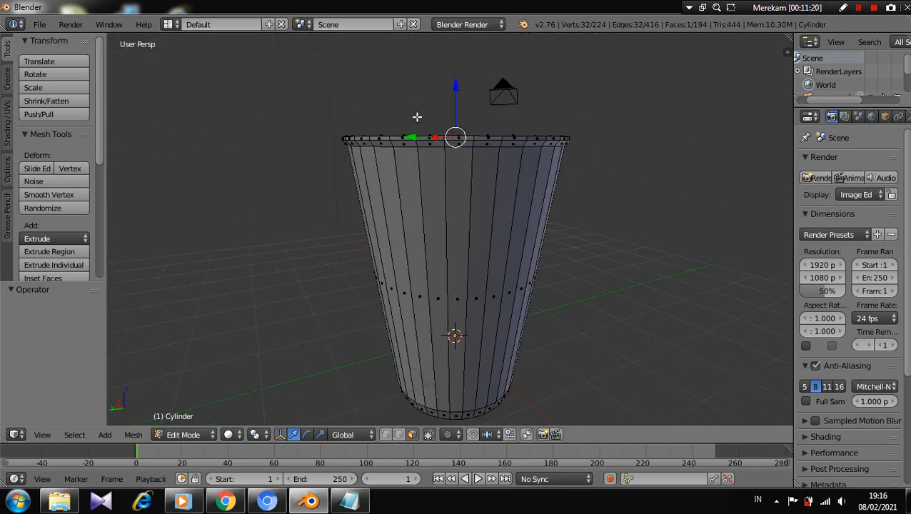
middle_drag(423, 125, 427, 152)
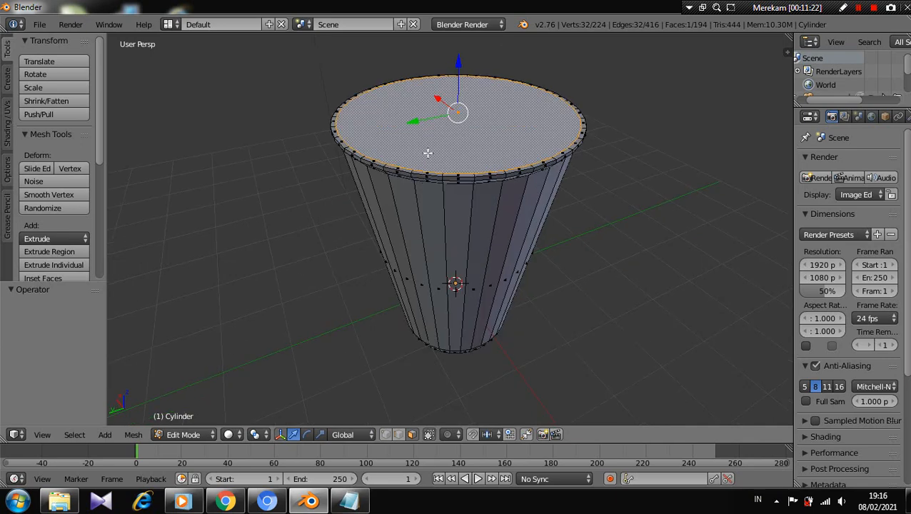
Try adjusting the lip's thickness by scaling the inner top face to about 0.959, and instead to about 0.995
key(s)
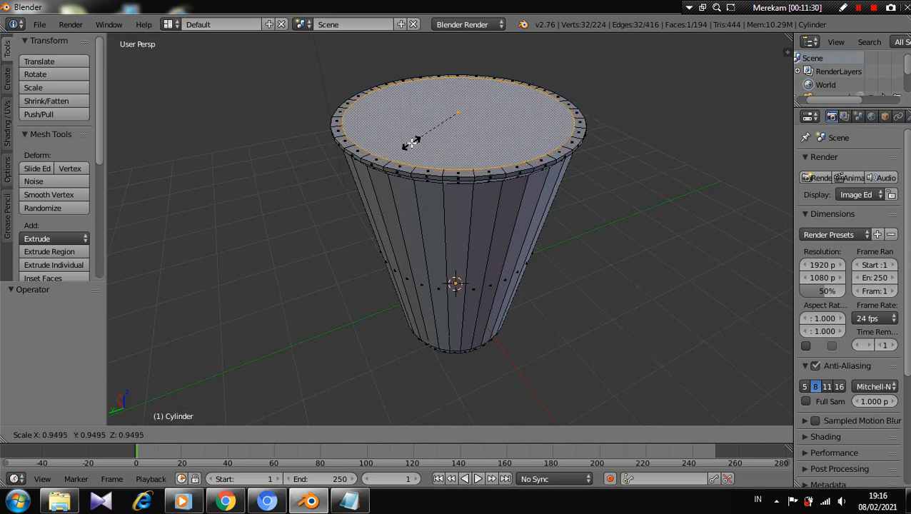
click(411, 143)
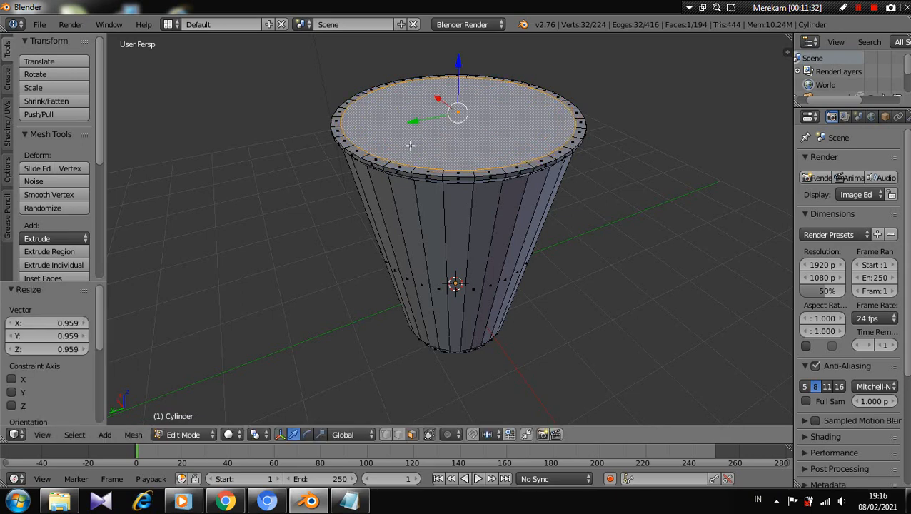
middle_drag(410, 145, 467, 172)
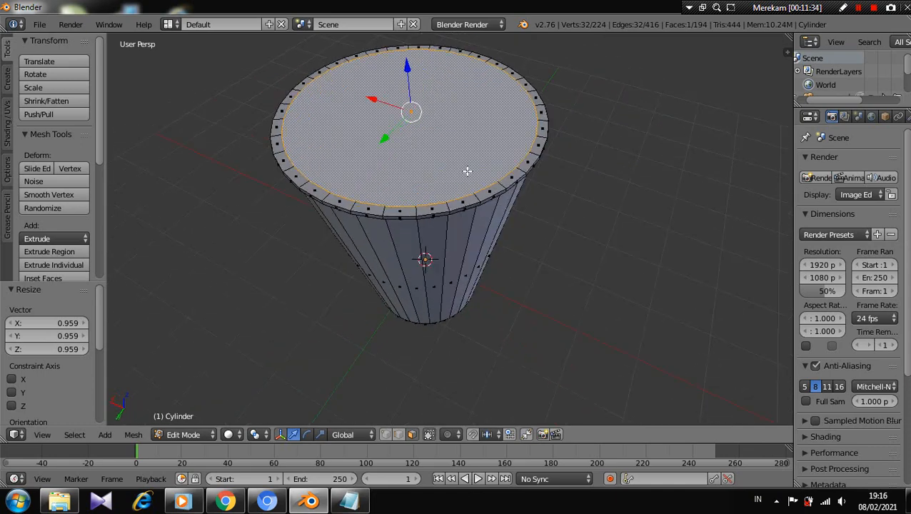
key(s)
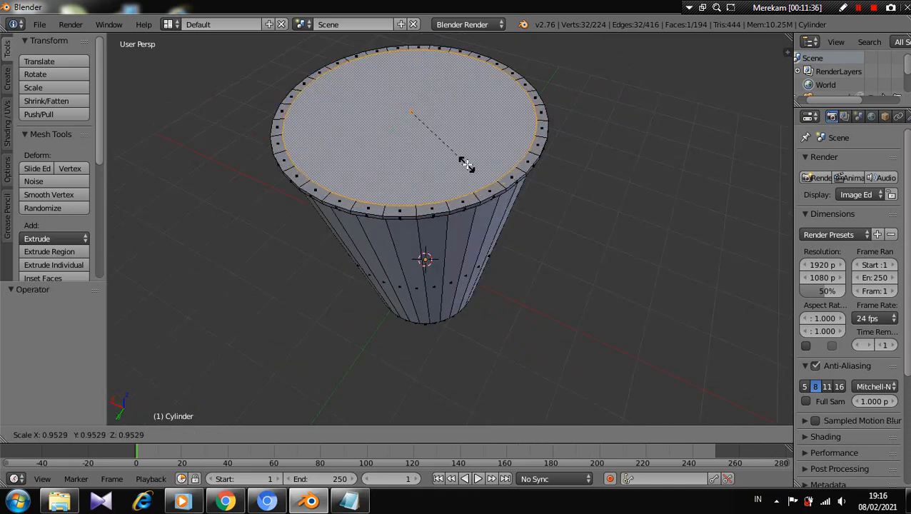
click(504, 162)
middle_drag(503, 158, 516, 181)
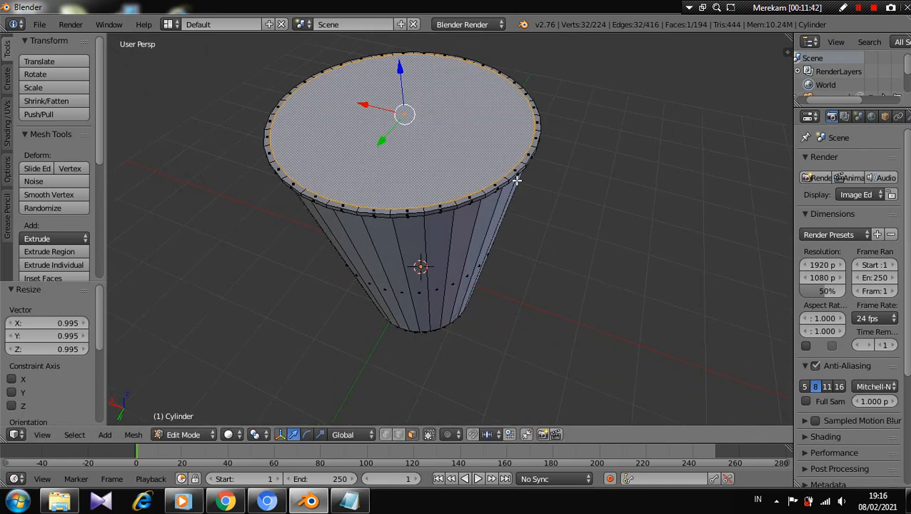
scroll(517, 181, up, 2)
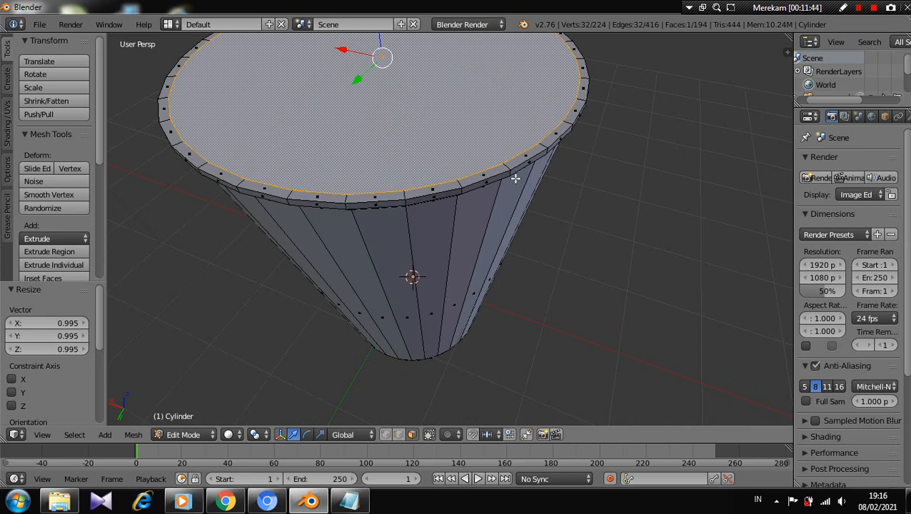
middle_drag(511, 176, 469, 130)
key(g)
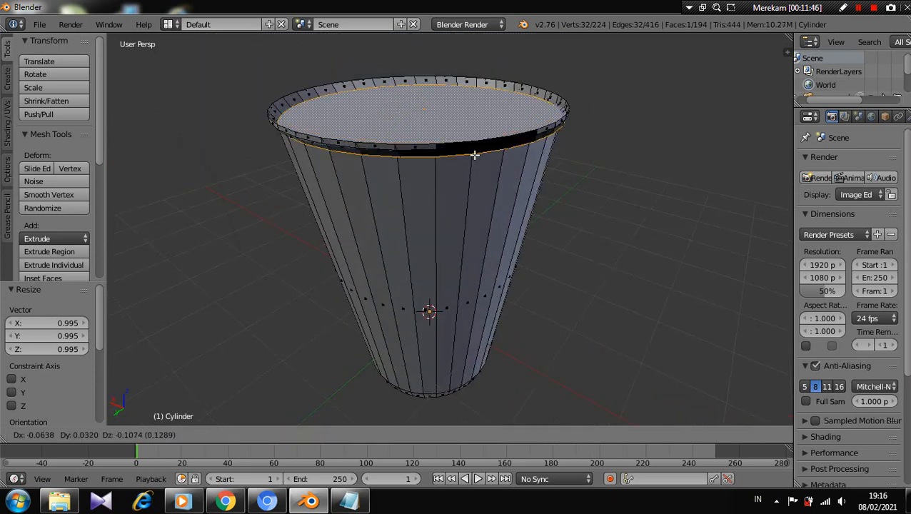
key(Escape)
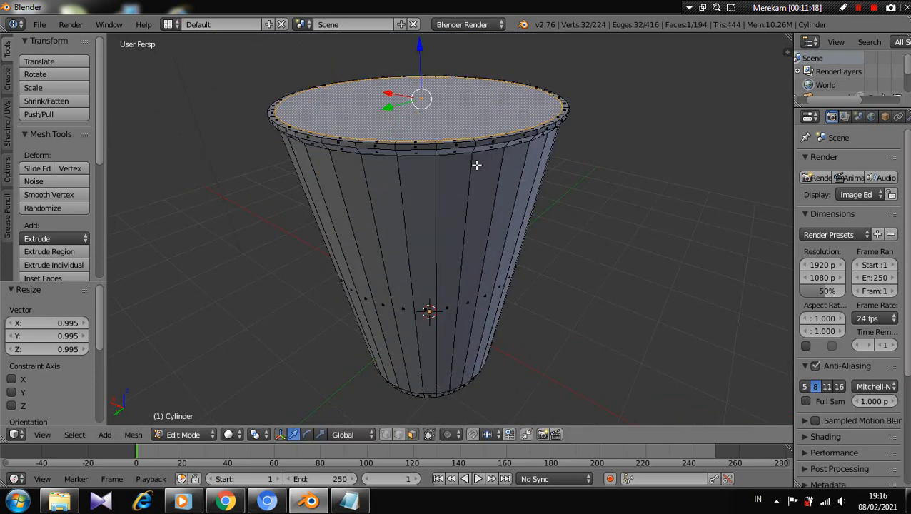
Delete the vertices of the selected top face to open the glass, checking it in wireframe and solid shading
middle_drag(476, 164, 449, 160)
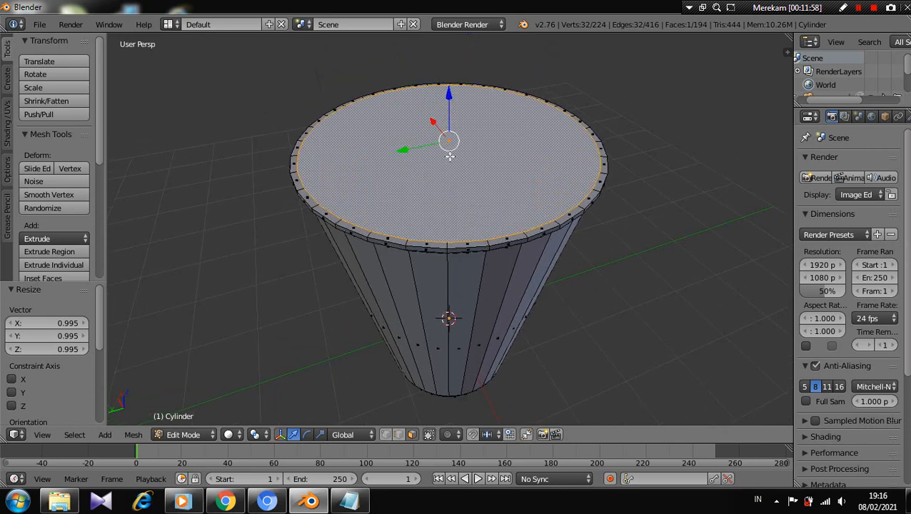
key(z)
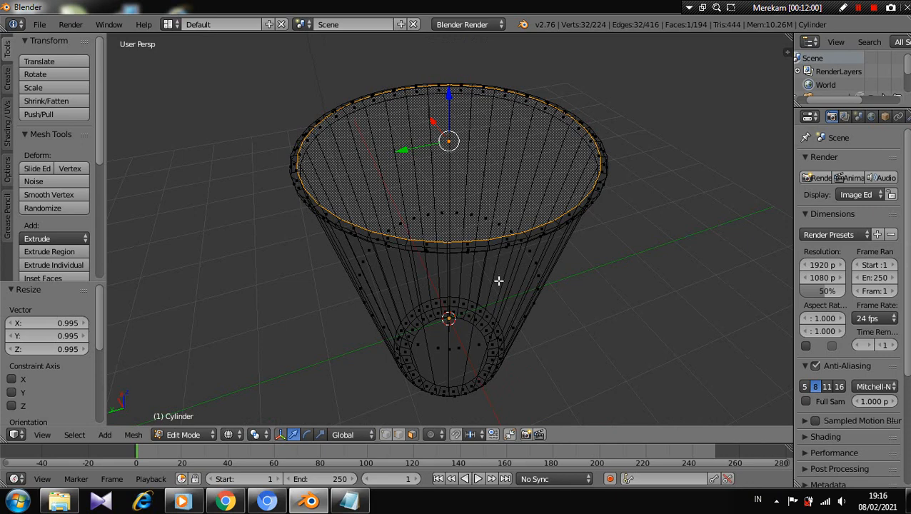
key(x)
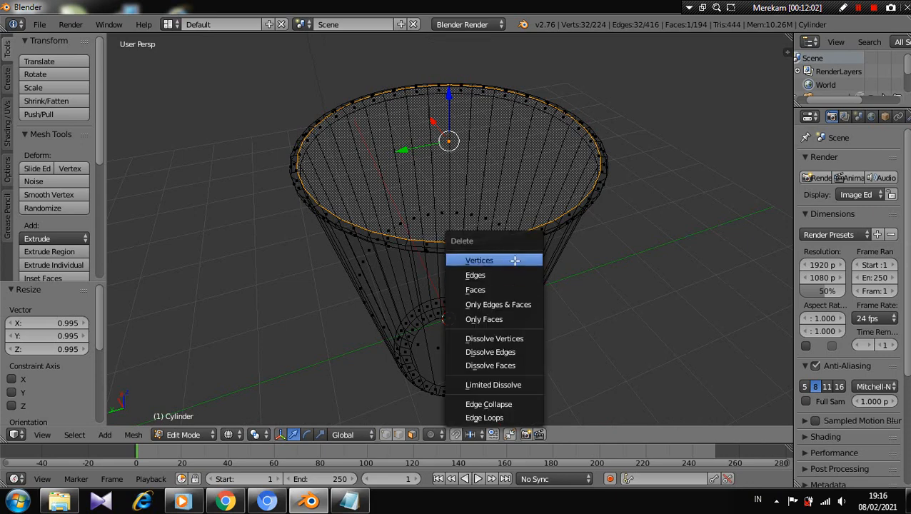
click(515, 260)
mouse_move(515, 260)
middle_down()
mouse_move(490, 232)
mouse_move(433, 226)
mouse_move(421, 240)
mouse_move(465, 240)
mouse_move(532, 154)
mouse_move(520, 175)
mouse_move(547, 204)
mouse_move(581, 212)
middle_up()
key(z)
scroll(530, 193, up, 3)
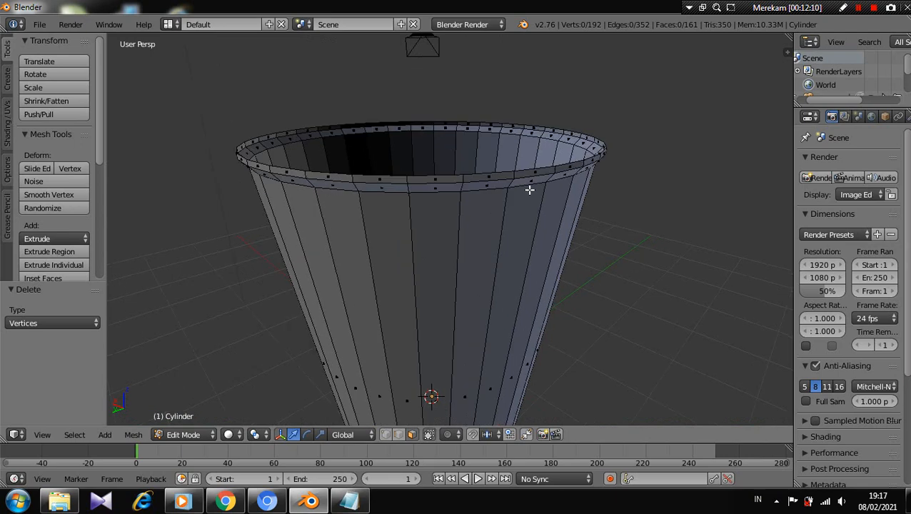
Return the open glass to Object Mode, examine it from several angles and set the front view
key(Tab)
middle_drag(527, 187, 447, 197)
scroll(526, 238, down, 3)
scroll(520, 250, down, 2)
middle_drag(520, 250, 428, 244)
middle_drag(530, 276, 498, 244)
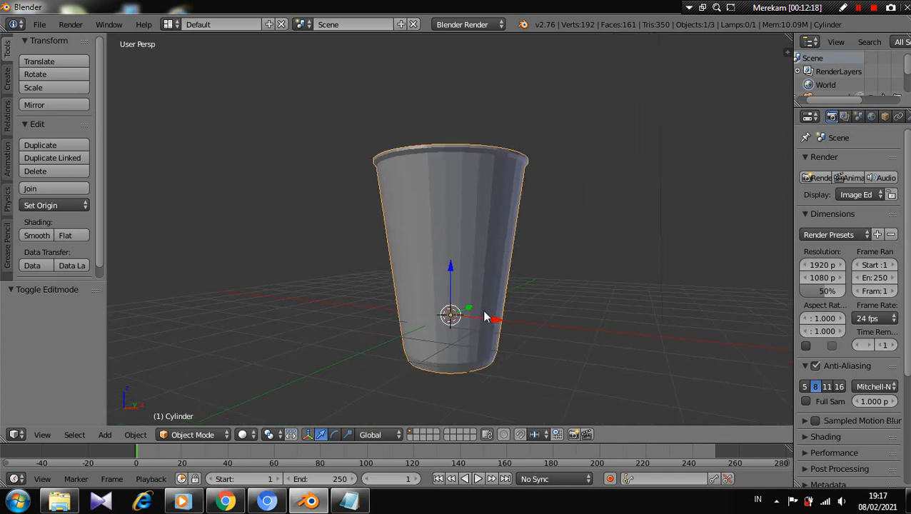
key(KP_1)
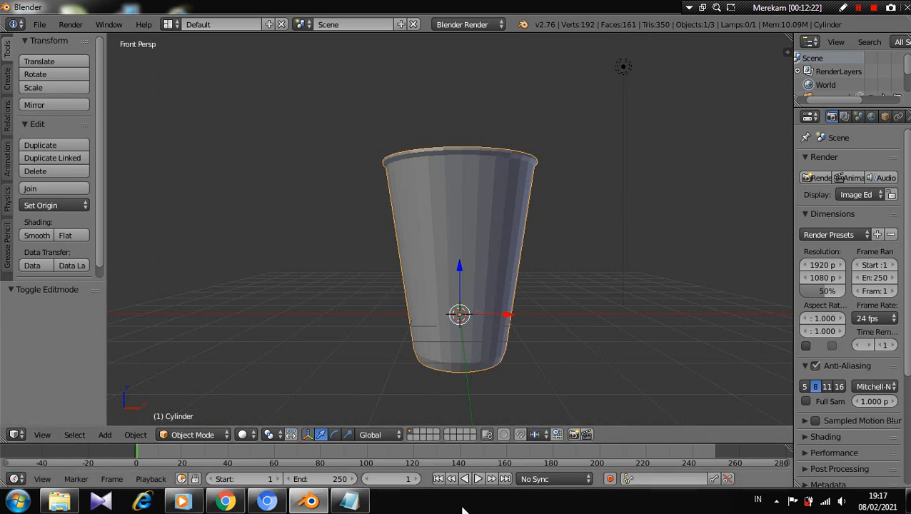
Switch to the empty Notepad document and write the closing note "gelas sudah jadi... silahkan brekreasi soba"
click(349, 500)
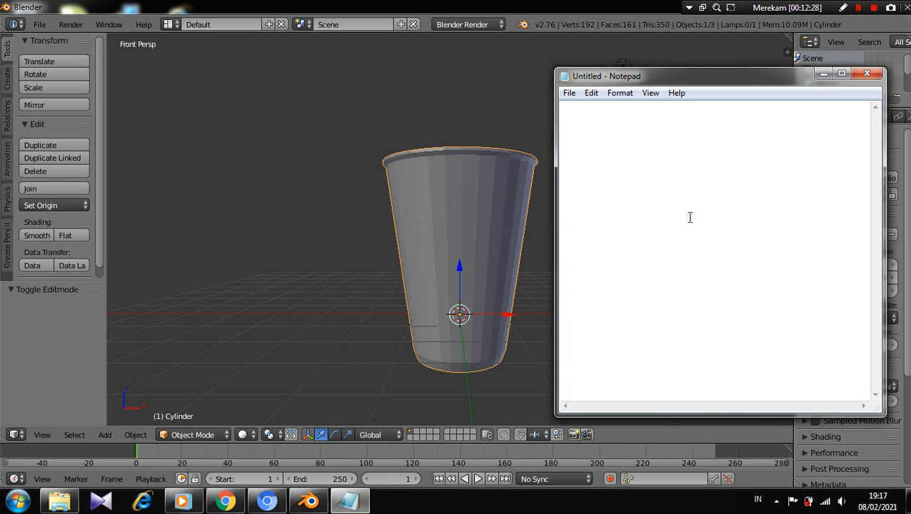
text(gelas sudah jadi... s)
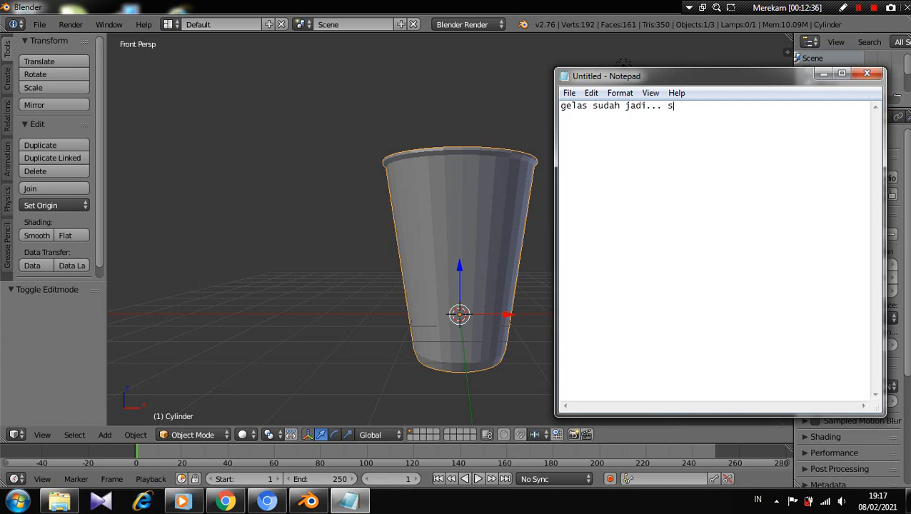
text(ilahkan)
text(brekr)
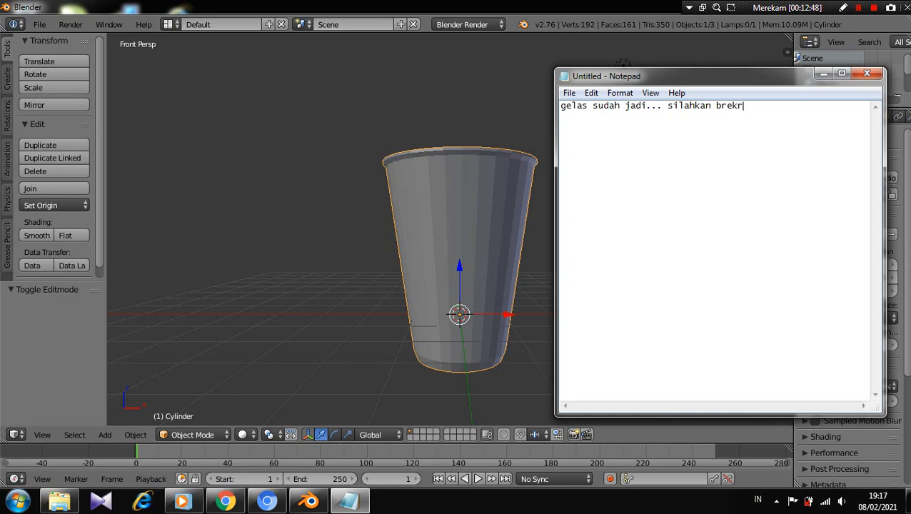
text(easi soba)
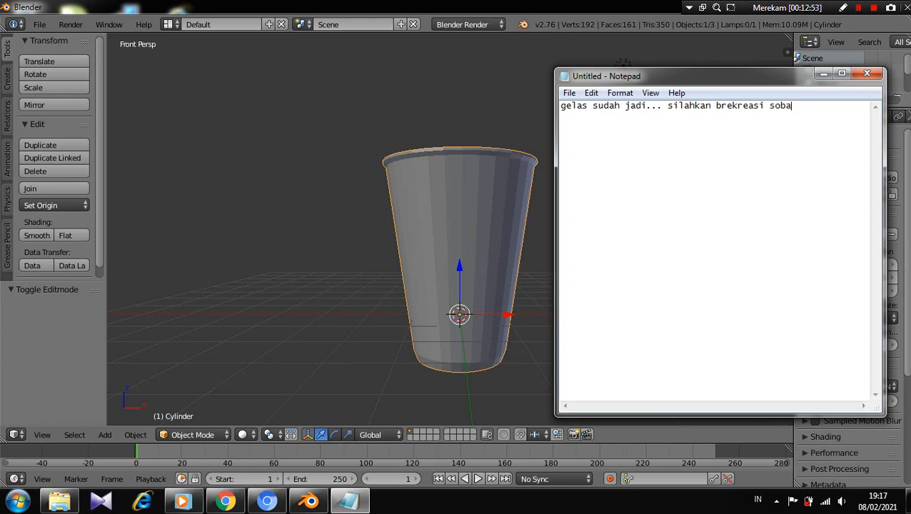